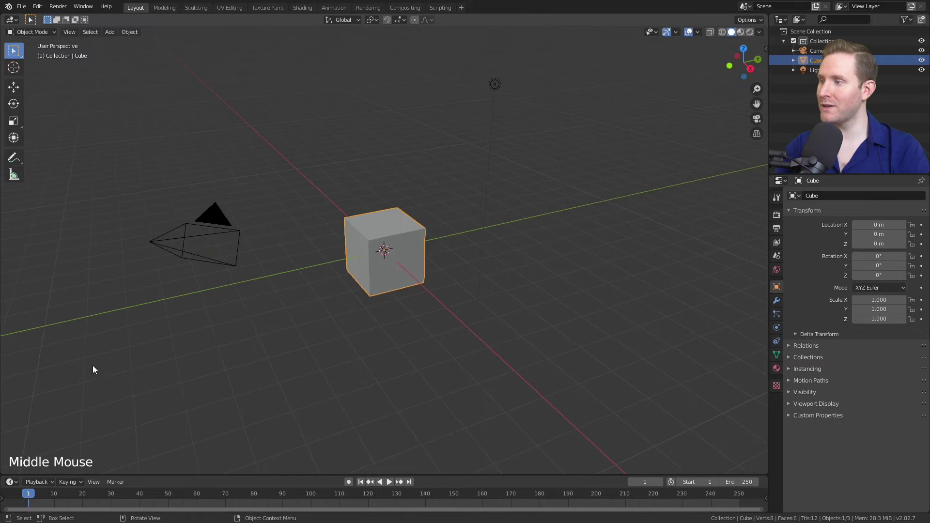
Step: Set the scene's Color Management view transform to Standard in the render properties
middle_click_drag(182, 388, 145, 407)
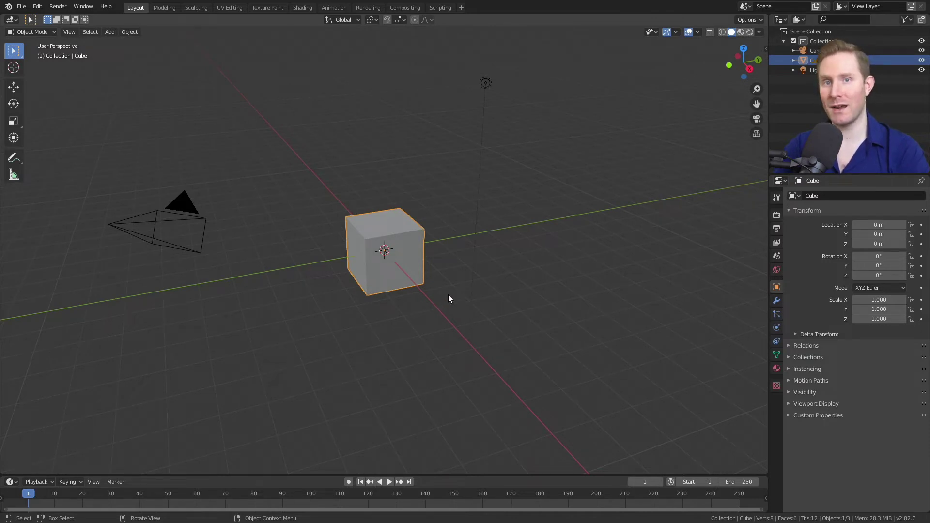
left_click(773, 216)
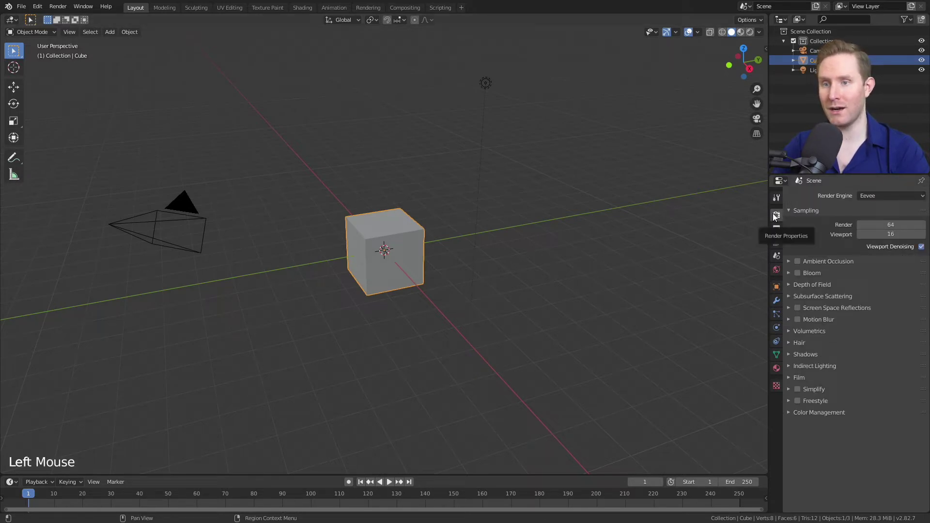
left_click(789, 413)
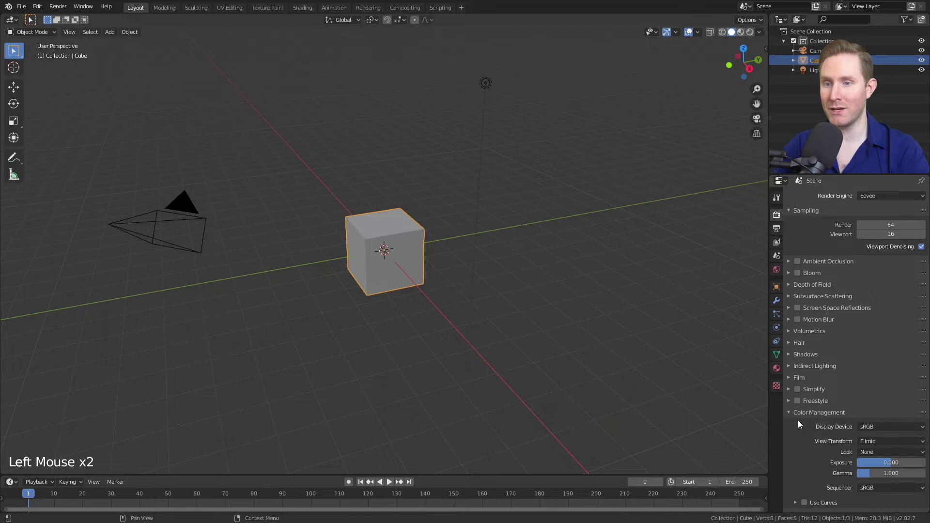
scroll(810, 458, "down", 1)
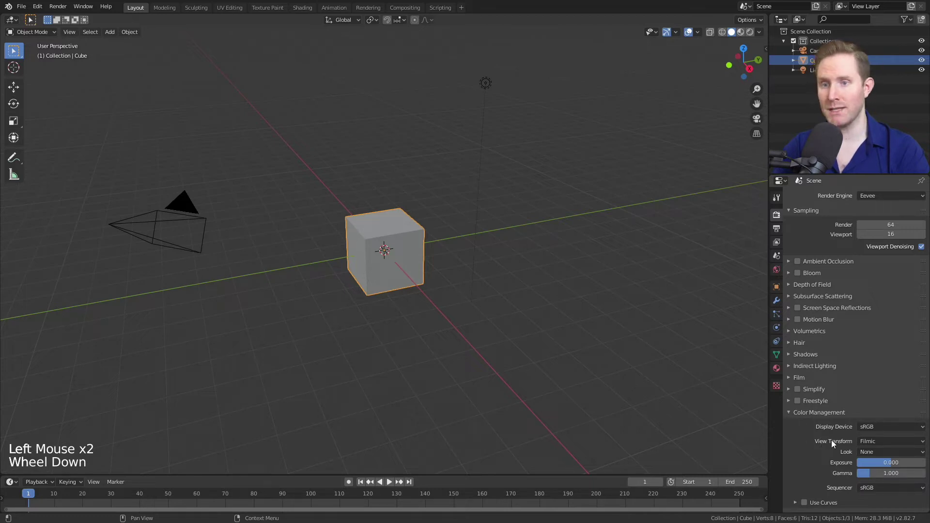
left_click(877, 439)
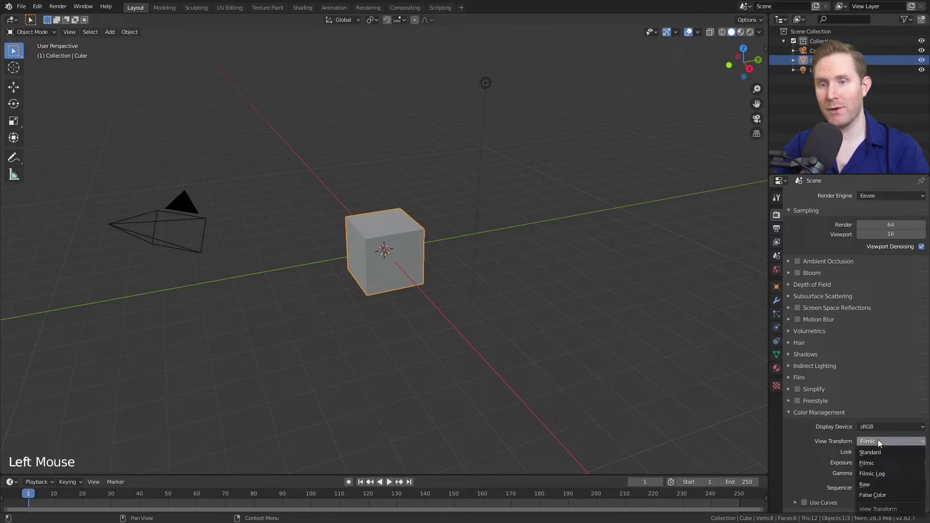
left_click(875, 453)
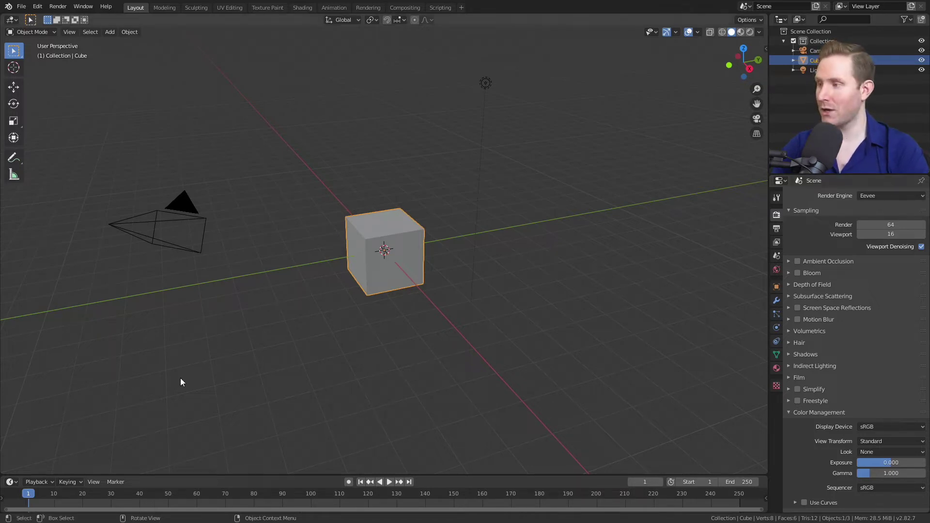
Step: Split the 3D viewport into three areas and show the camera view without its toolbar in the upper small one
left_click_drag(2, 472, 363, 392)
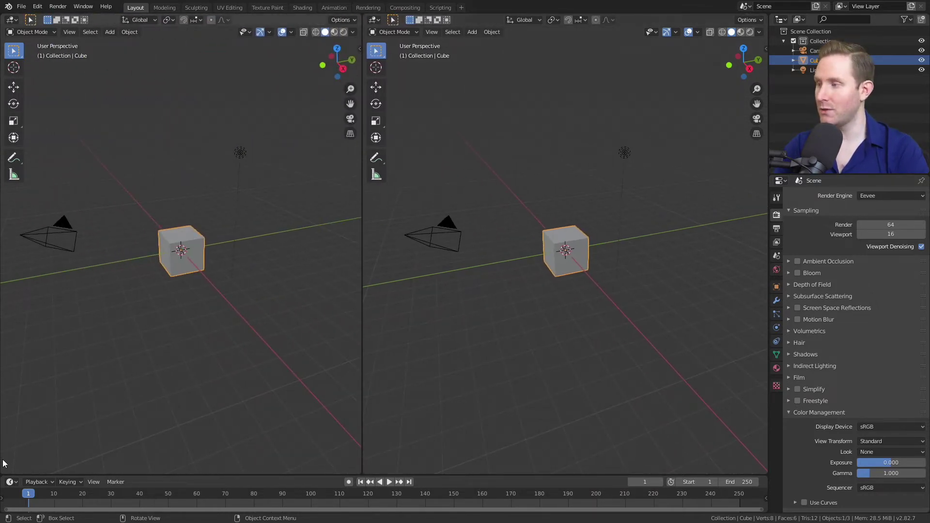
left_click_drag(4, 468, 37, 236)
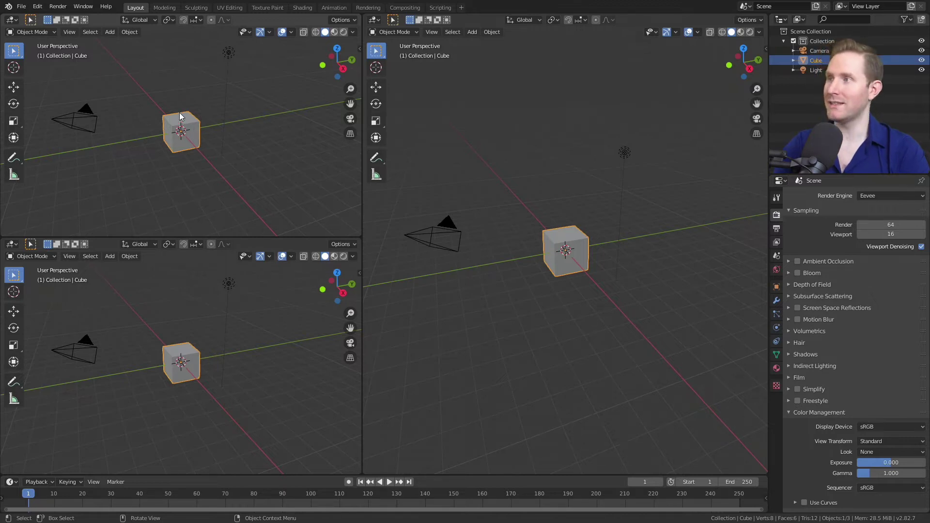
key("KP_0")
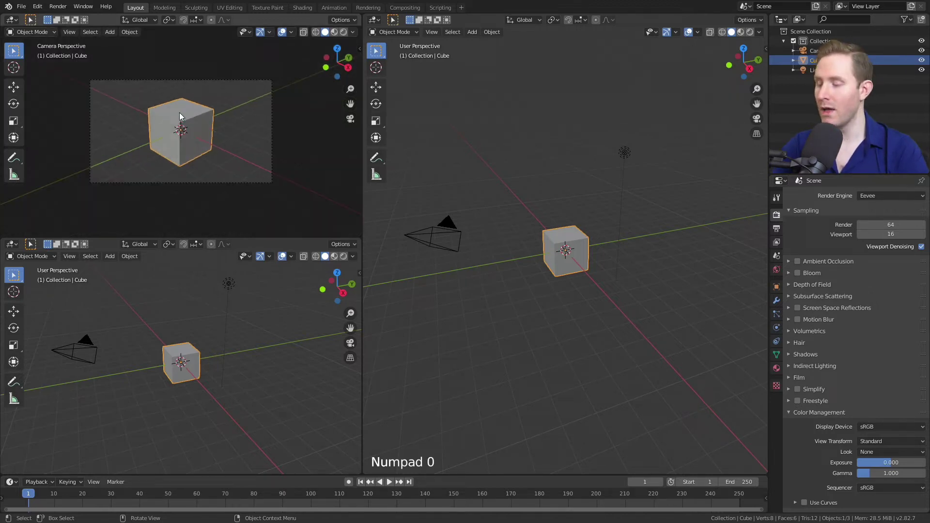
key("t")
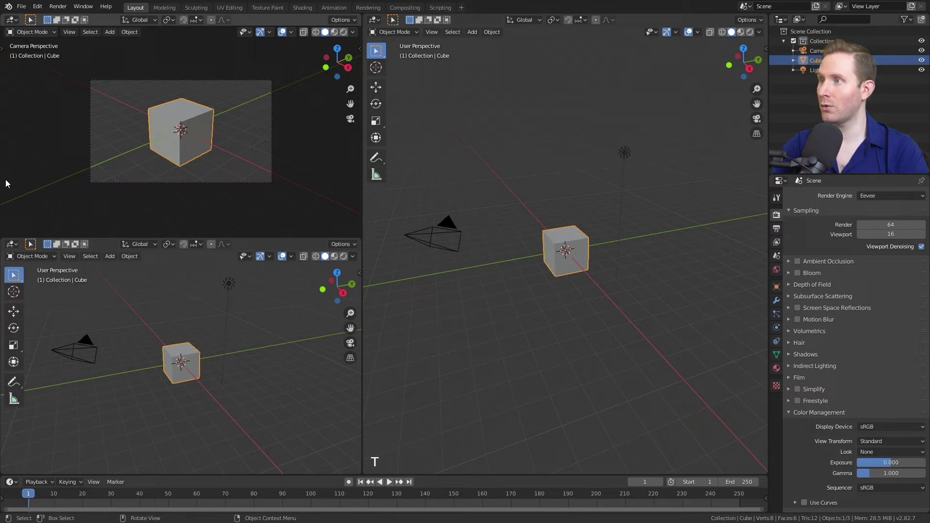
scroll(223, 145, "up", 2)
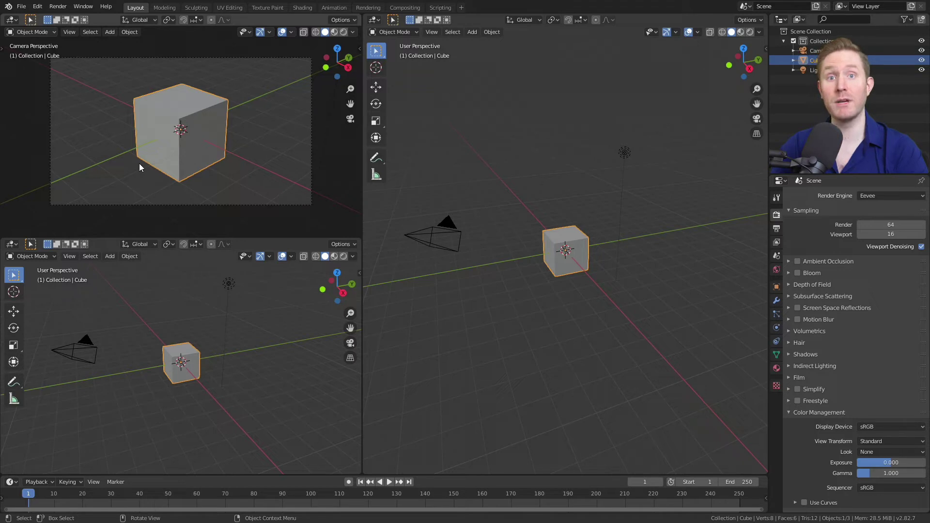
Step: Hide the overlays in the camera viewport and switch its shading to Rendered
left_click(282, 33)
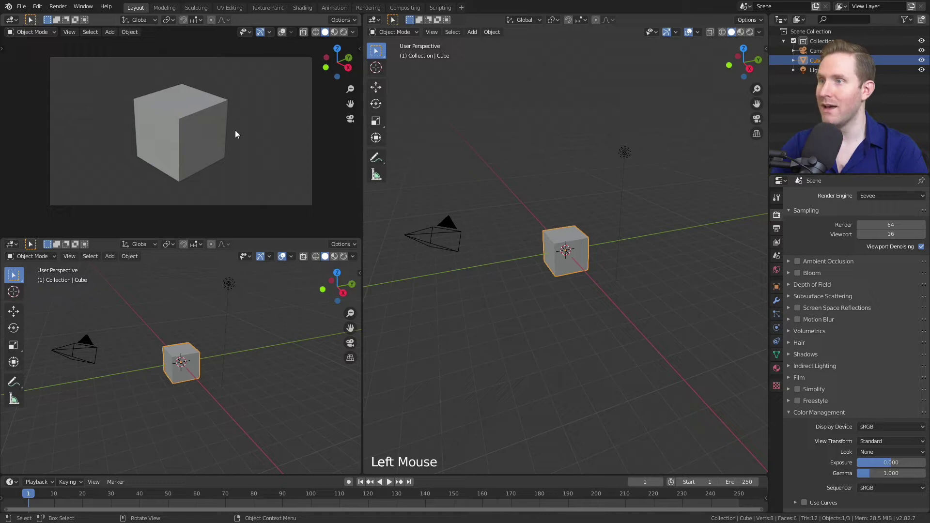
scroll(237, 129, "up", 1)
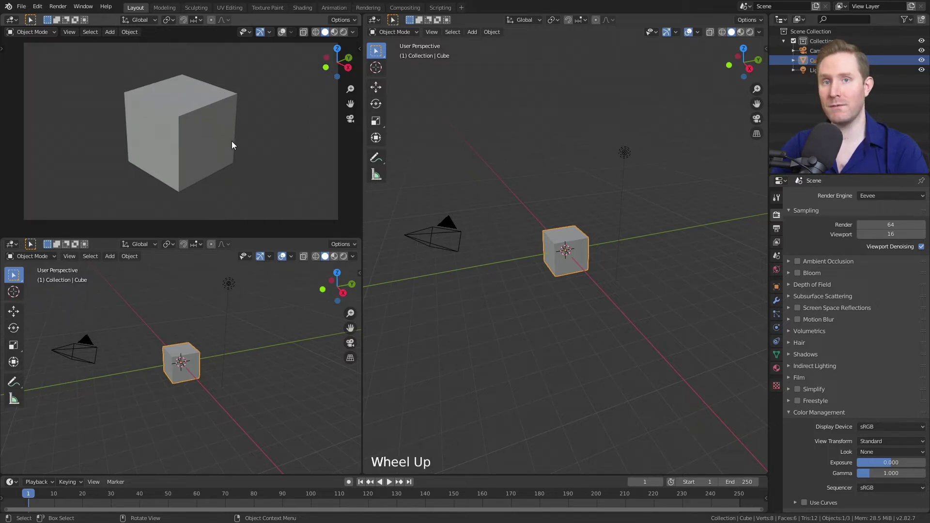
key("z")
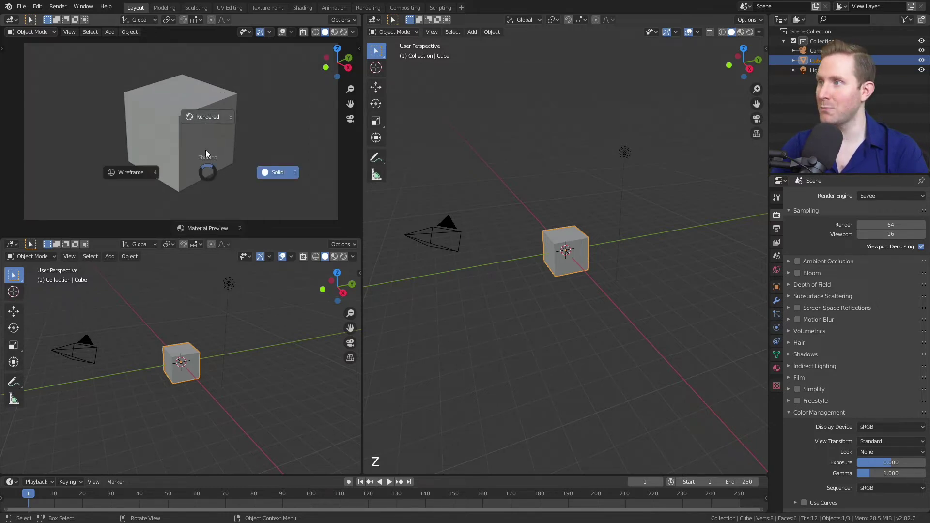
left_click(208, 117)
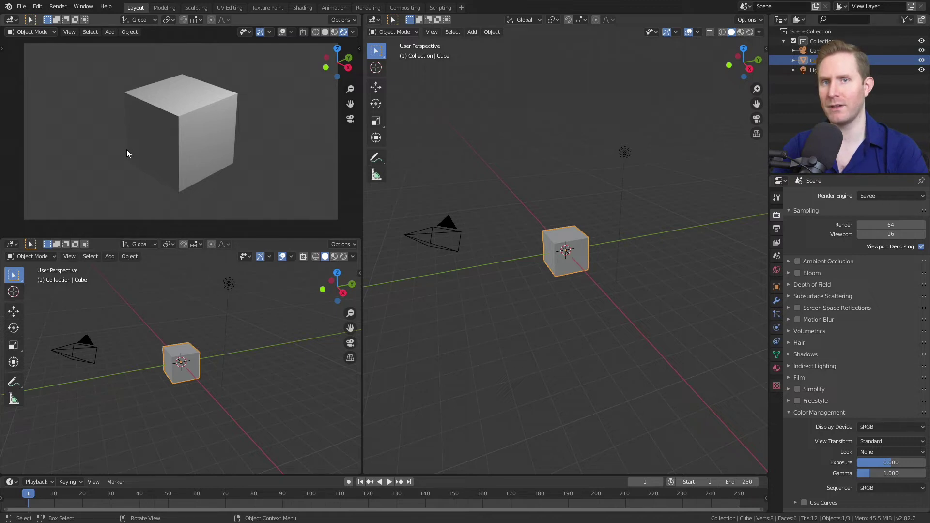
Step: Turn the small viewport below the camera view into an Image Editor and open FollowButton.png from the 010_FollowAnimation folder
left_click(11, 244)
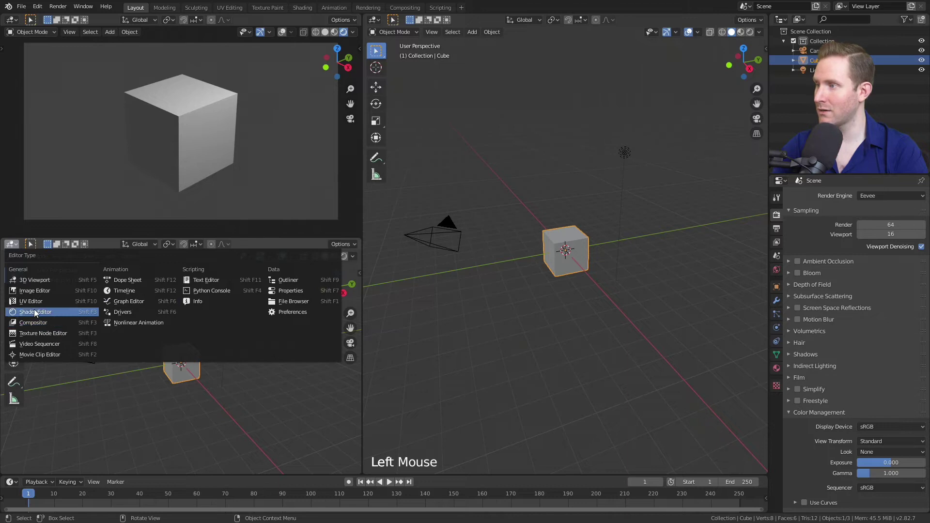
left_click(27, 290)
left_click(88, 244)
left_click(96, 265)
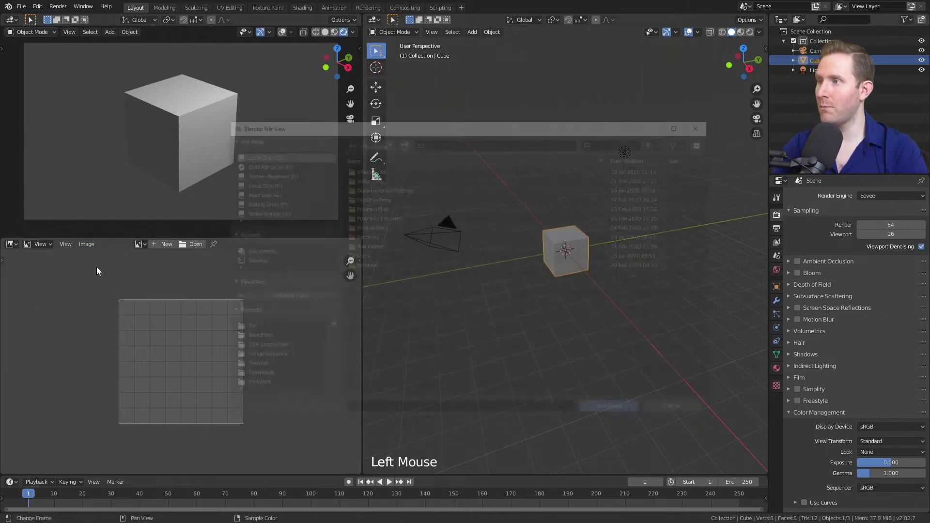
left_click(270, 203)
double_click(367, 197)
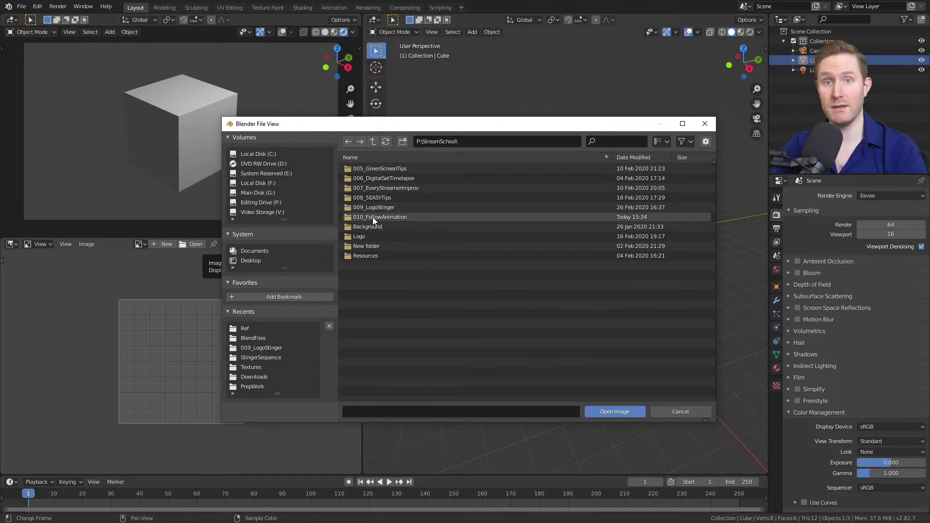
double_click(371, 217)
double_click(362, 170)
double_click(362, 172)
double_click(357, 168)
scroll(161, 380, "up", 3)
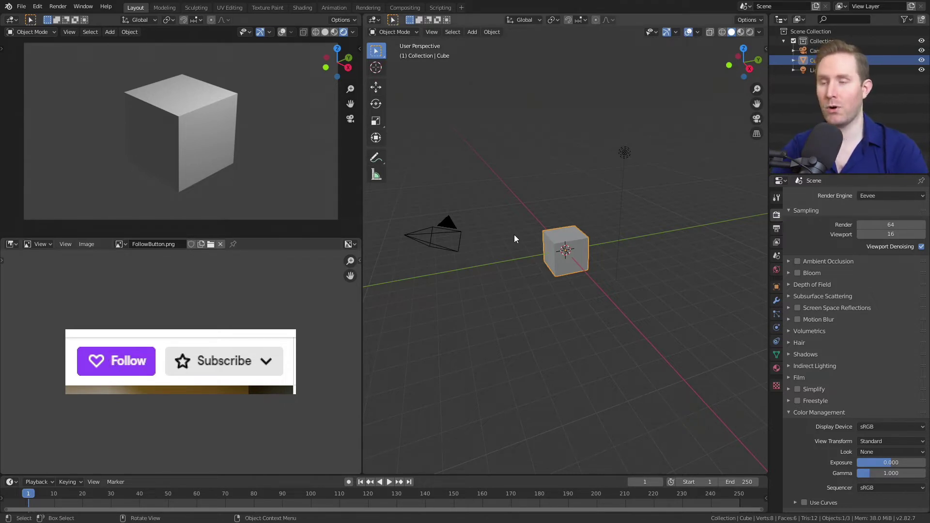
Step: Delete the default cube and the light from the scene
left_click(564, 248)
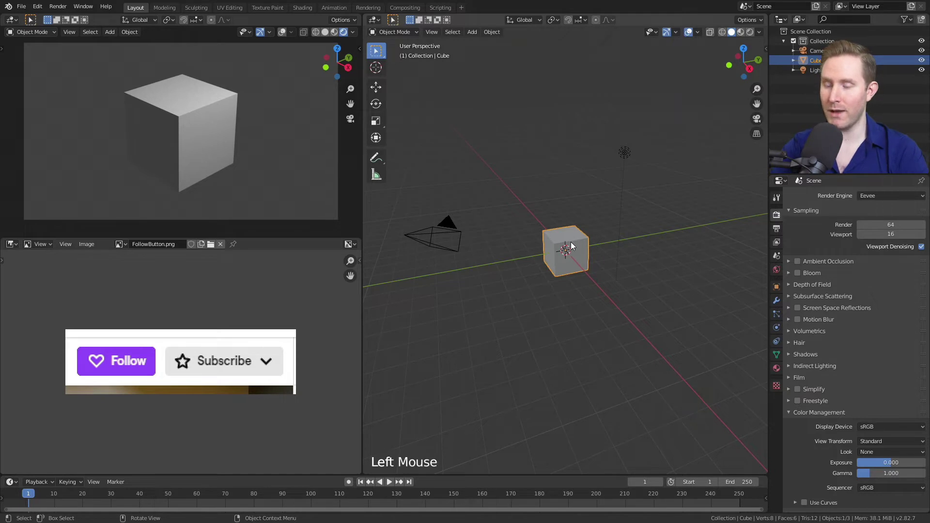
key("Delete")
left_click(624, 153)
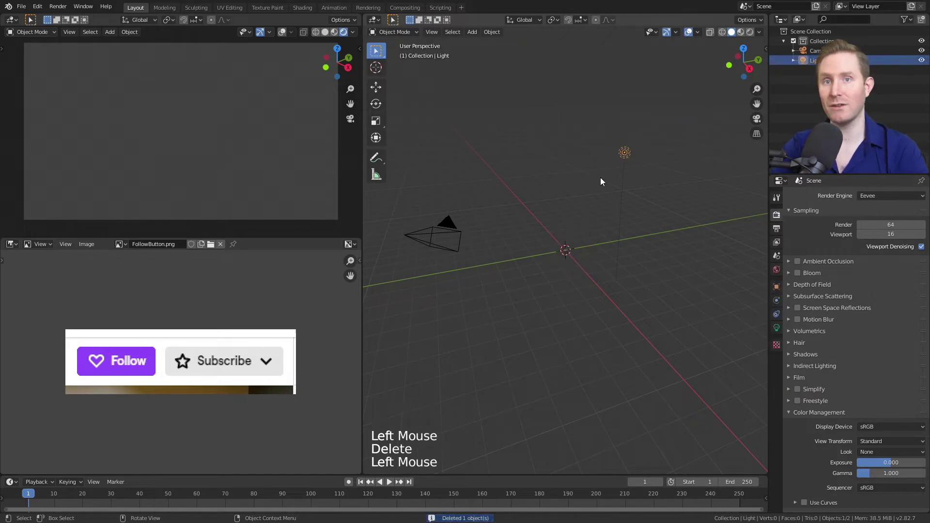
key("Delete")
Step: Clear the camera's rotation and location and move it straight up the Z axis above the world origin
left_click(443, 224)
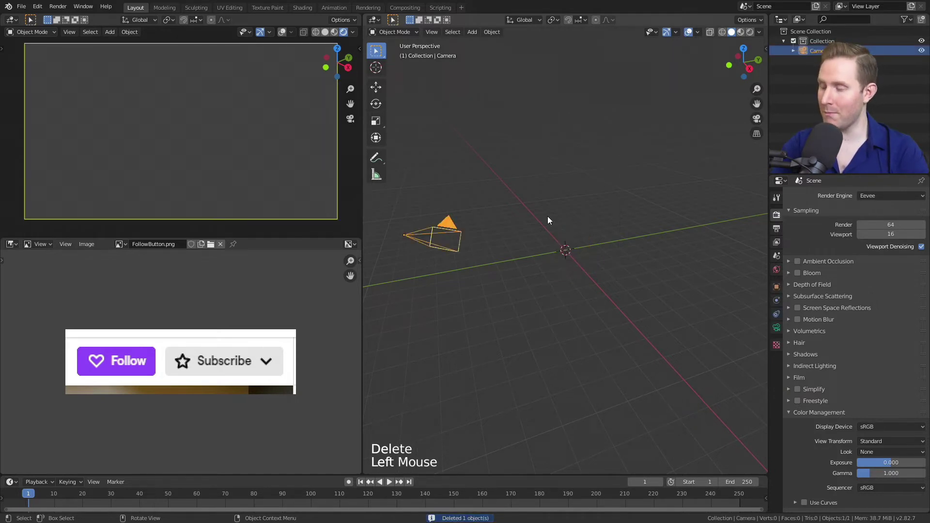
key("alt+r")
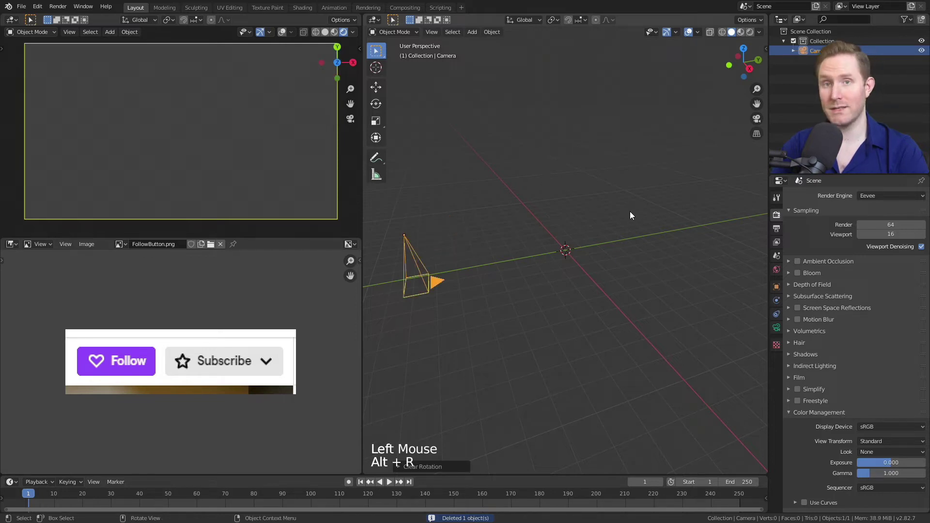
key("alt+g")
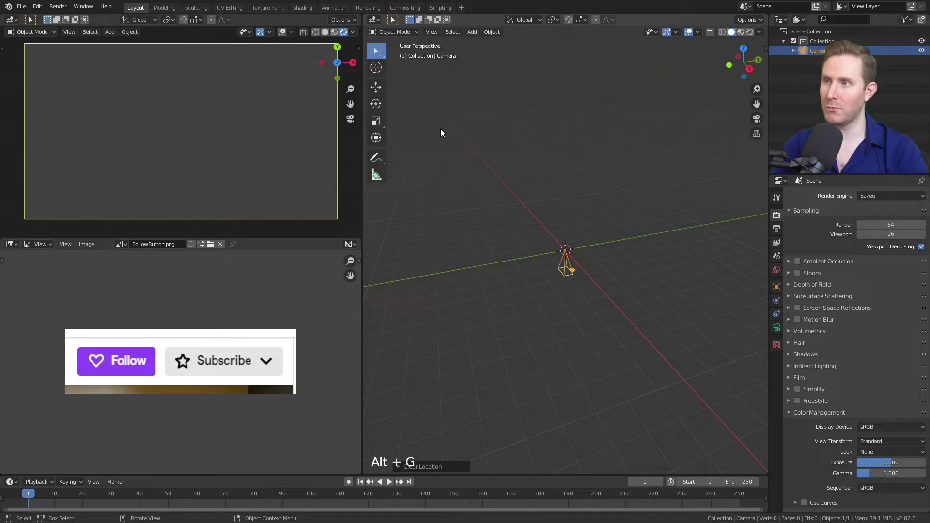
left_click(376, 88)
left_click_drag(565, 223, 559, 116)
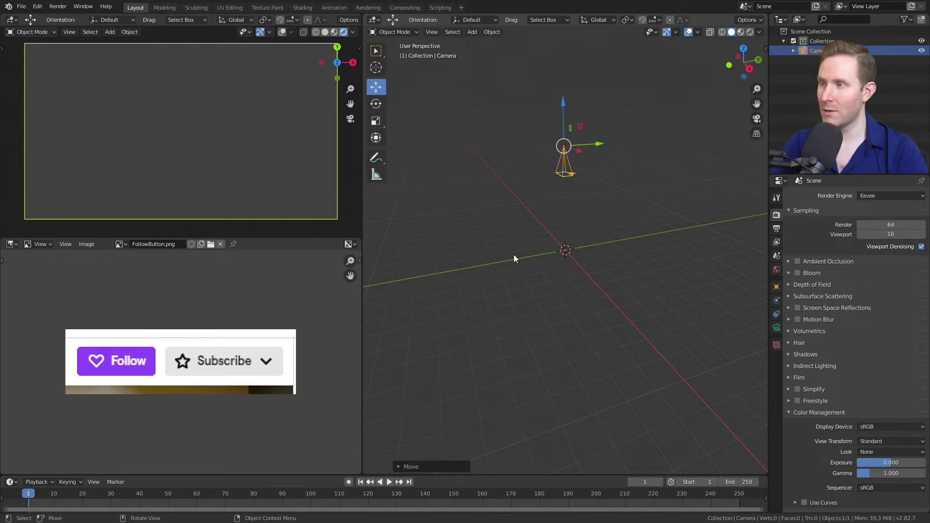
Step: Hide the camera and set the large viewport to the top orthographic view
key("h")
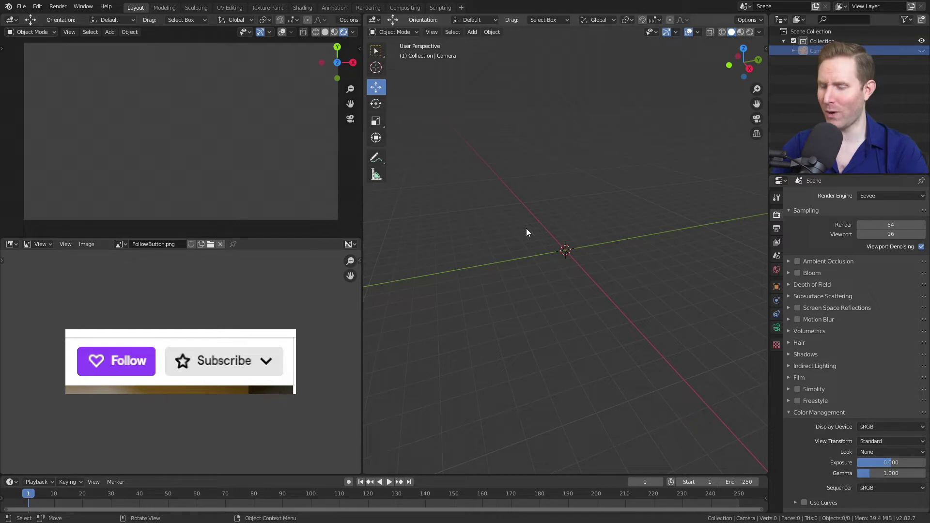
key("KP_7")
key("KP_7")
key("KP_7")
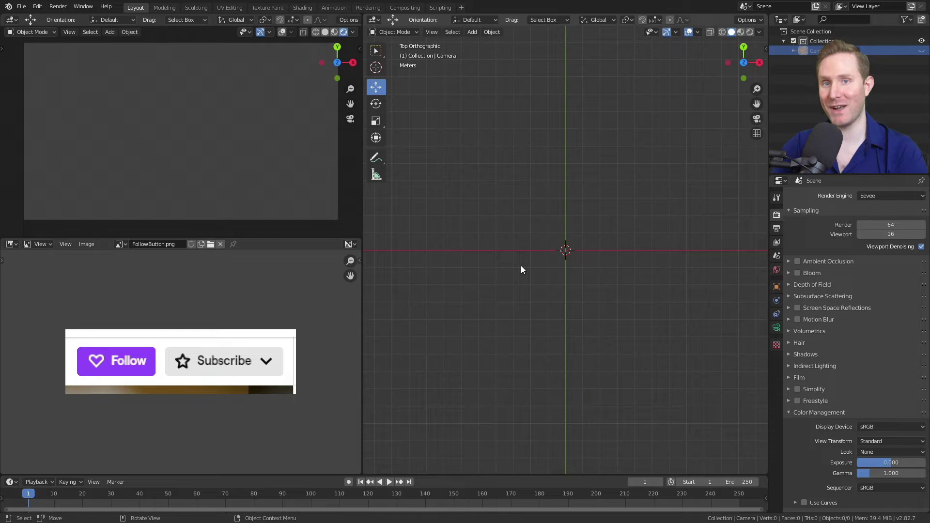
Step: Add a mesh circle at the world origin
scroll(636, 257, "up", 4)
scroll(567, 256, "down", 3)
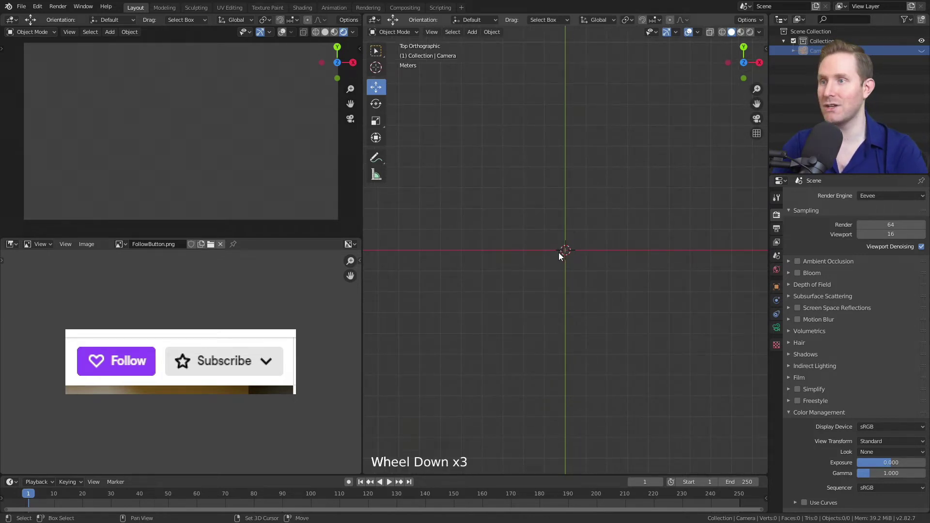
key("shift+a")
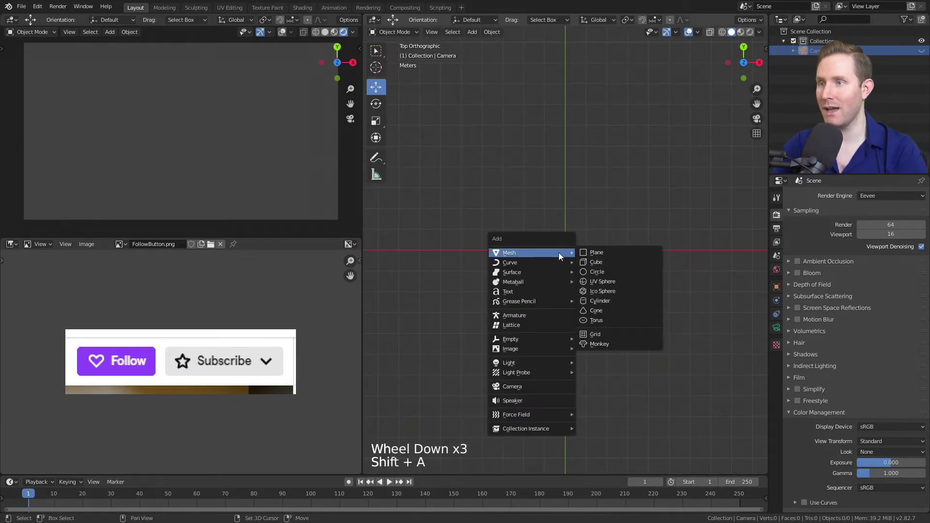
left_click(596, 273)
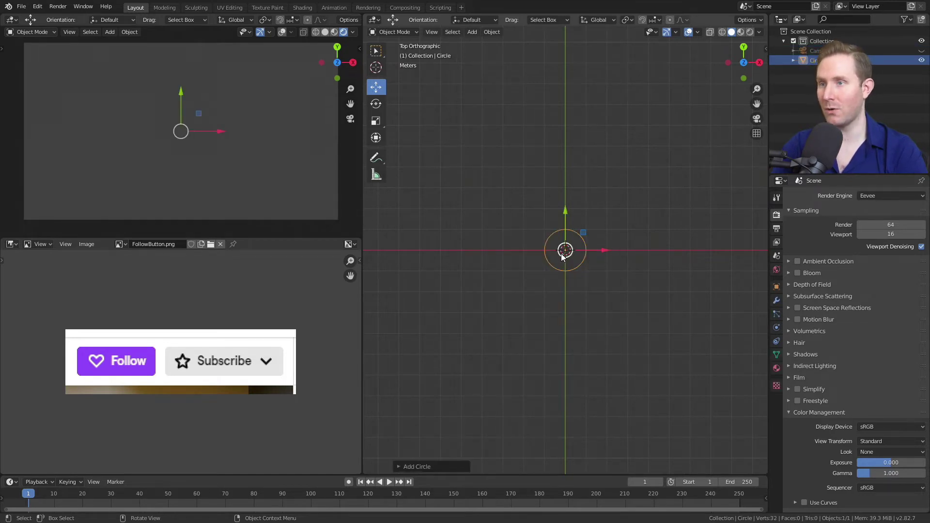
scroll(561, 254, "up", 10)
middle_click_drag(611, 253, 643, 252, "shift")
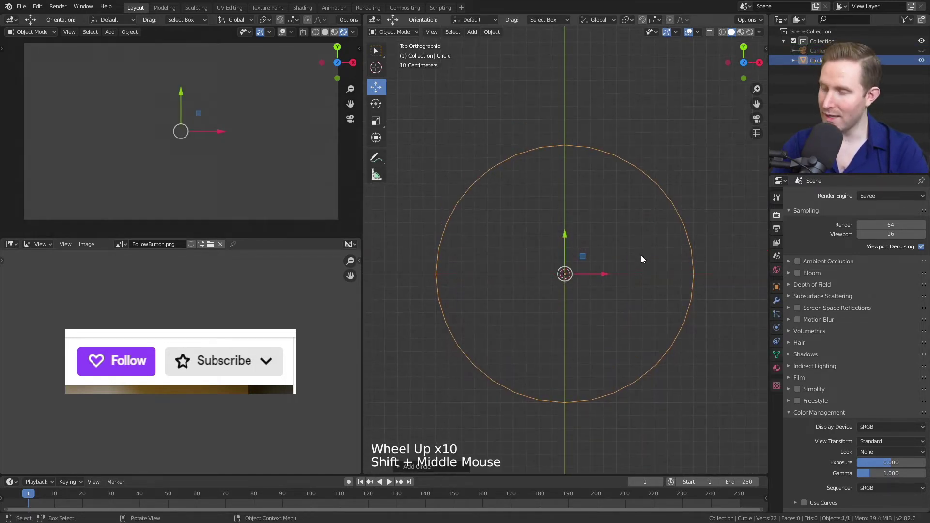
Step: Enter Edit Mode on the circle, select its topmost vertex and try moving it freely towards the centre
key("Tab")
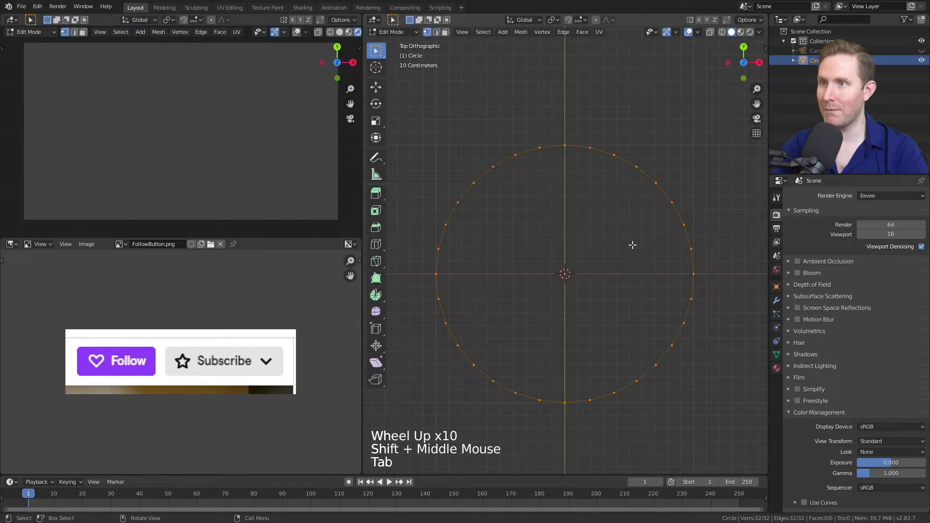
left_click(565, 147)
scroll(579, 192, "down", 2)
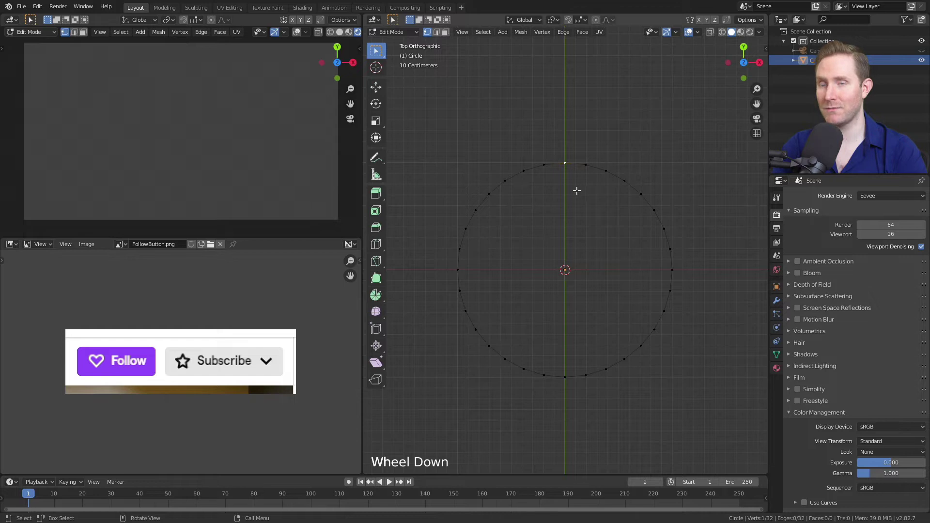
key("g")
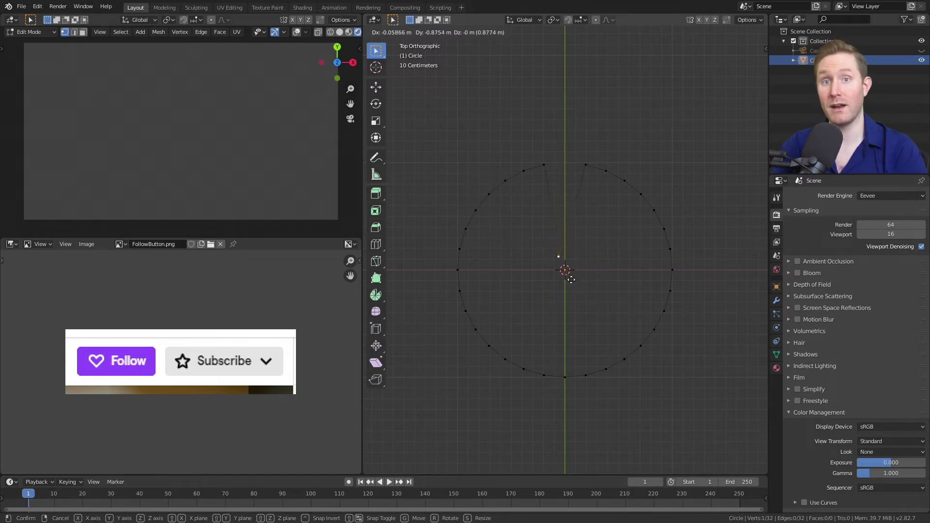
key("Escape")
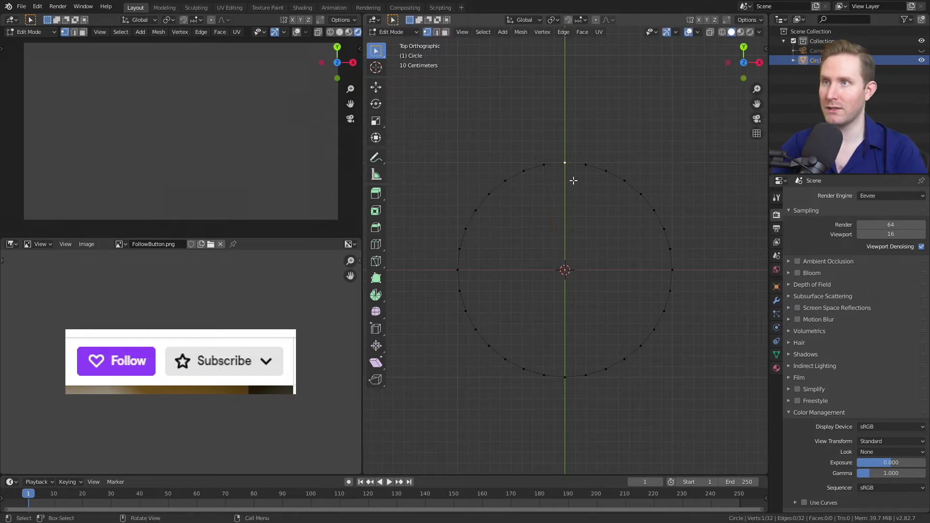
Step: Enable proportional editing and set its falloff to Sharp
left_click(596, 20)
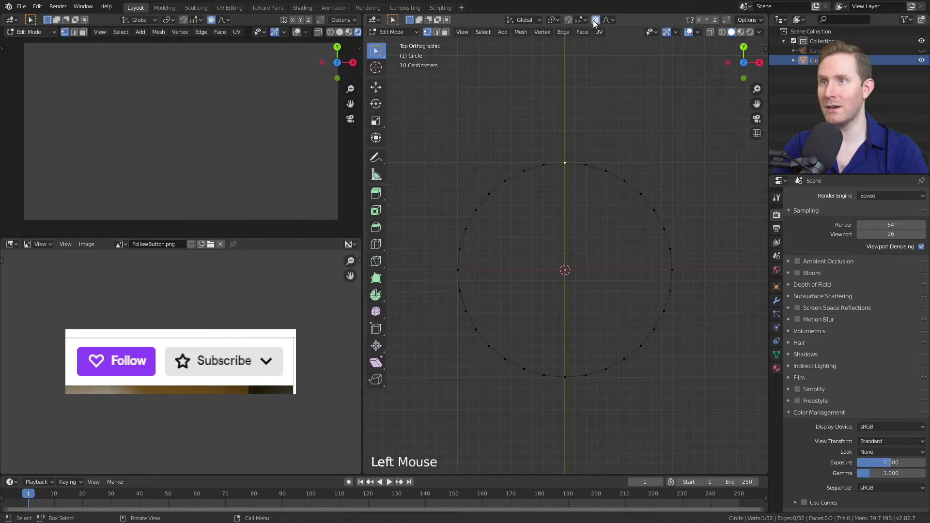
left_click(607, 21)
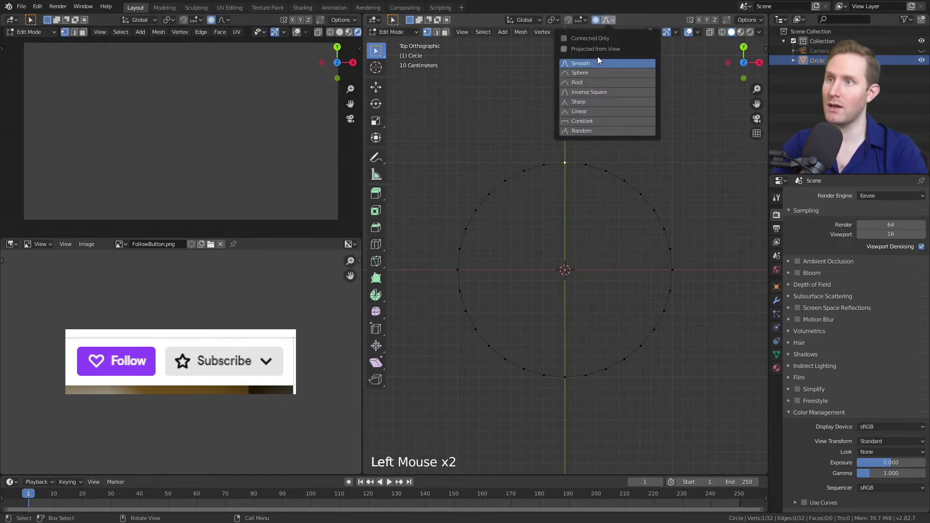
left_click(577, 103)
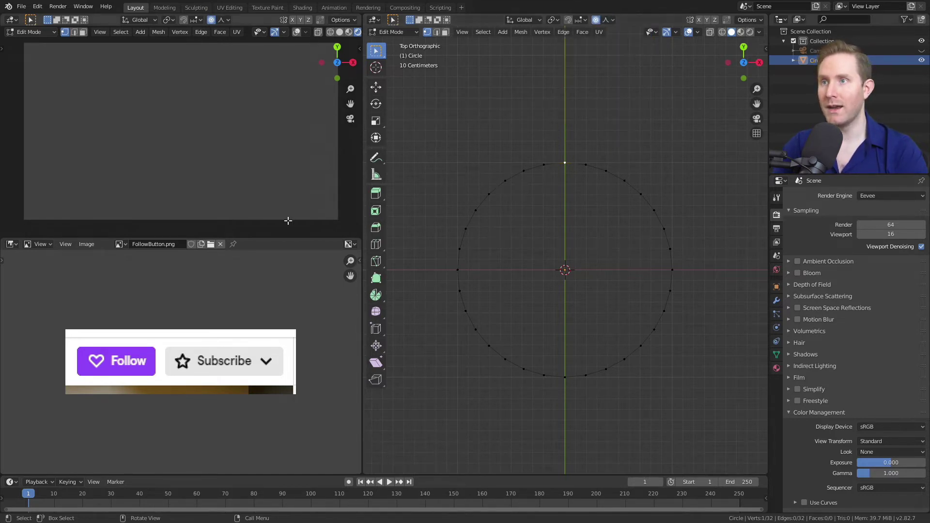
Step: Move the circle's top vertex about 0.98 m down the Y axis with a proportional size of 1.21 to form the heart's notch
key("g")
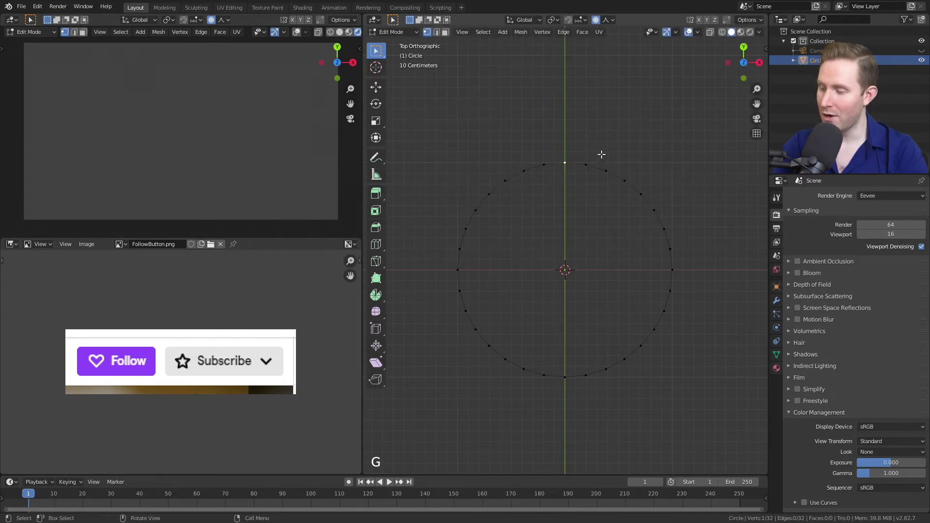
key("g")
key("y")
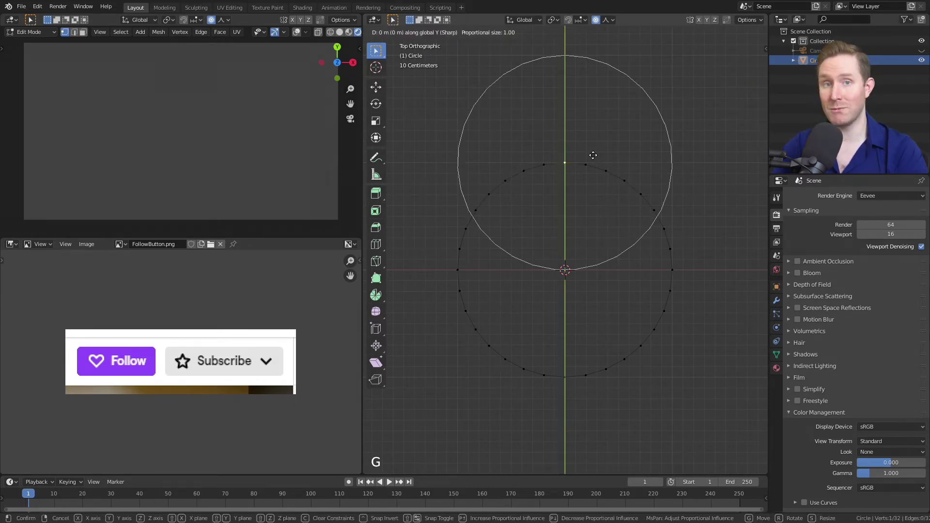
scroll(596, 229, "down", 2)
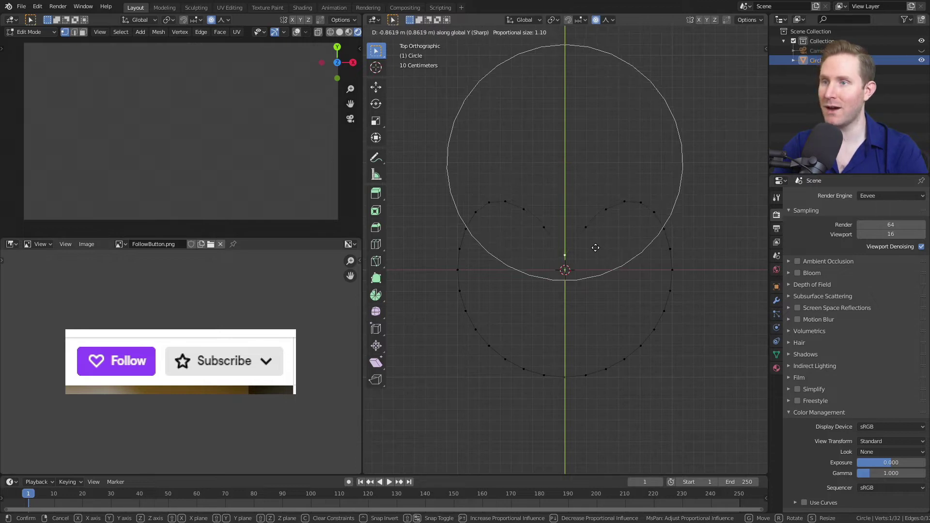
scroll(595, 228, "up", 4)
scroll(586, 203, "down", 5)
scroll(577, 252, "up", 4)
scroll(574, 237, "down", 6)
scroll(579, 247, "up", 3)
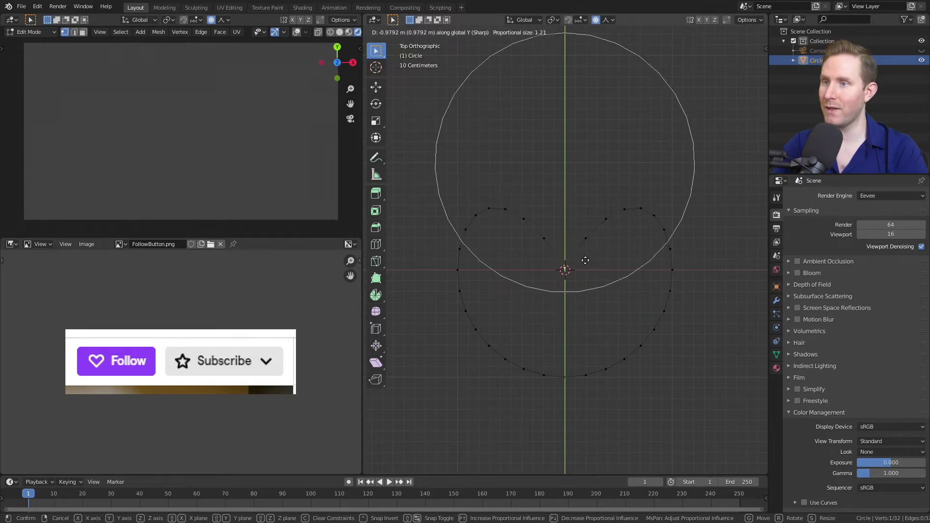
left_click(585, 262)
Step: Select the bottom vertex and move it about 0.43 m down the Y axis to form the heart's point
scroll(550, 394, "down", 2)
middle_click_drag(557, 353, 569, 284, "shift")
left_click(574, 282)
key("g")
key("y")
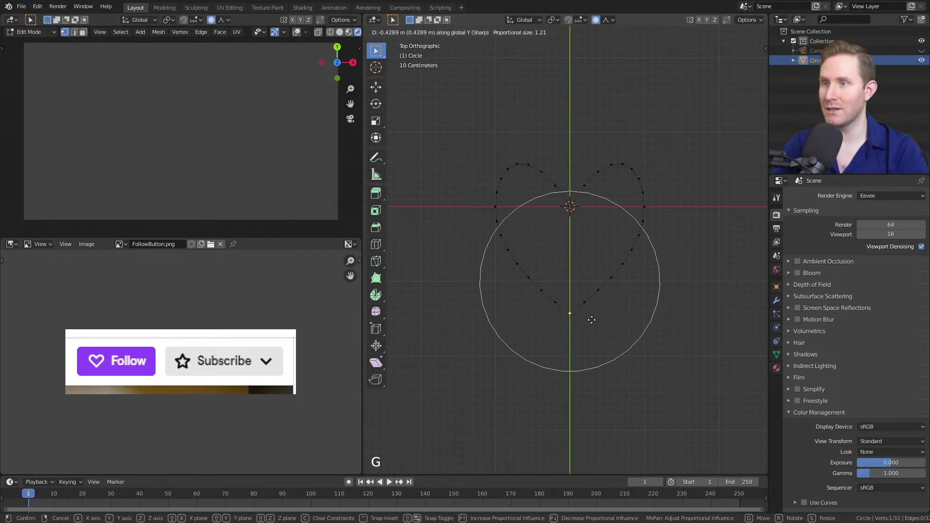
left_click(590, 318)
Step: Select the vertex at the heart's notch and lower it slightly below the world origin
left_click(570, 206)
key("g")
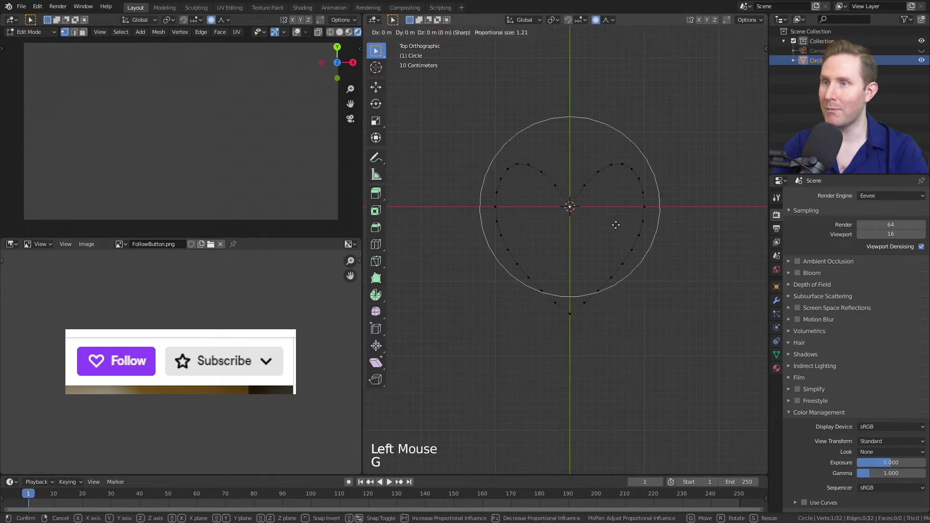
left_click(611, 233)
middle_click_drag(612, 233, 584, 222, "shift")
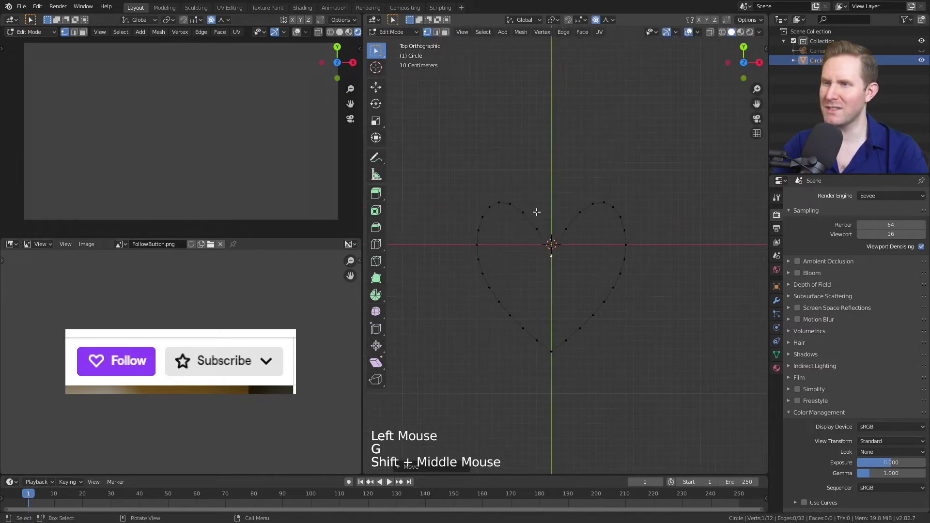
Step: Widen the heart by scaling its two outermost side vertices about 1.17 along X with Smooth falloff and a proportional size of 1.33
left_click(477, 244)
left_click(625, 244, "shift")
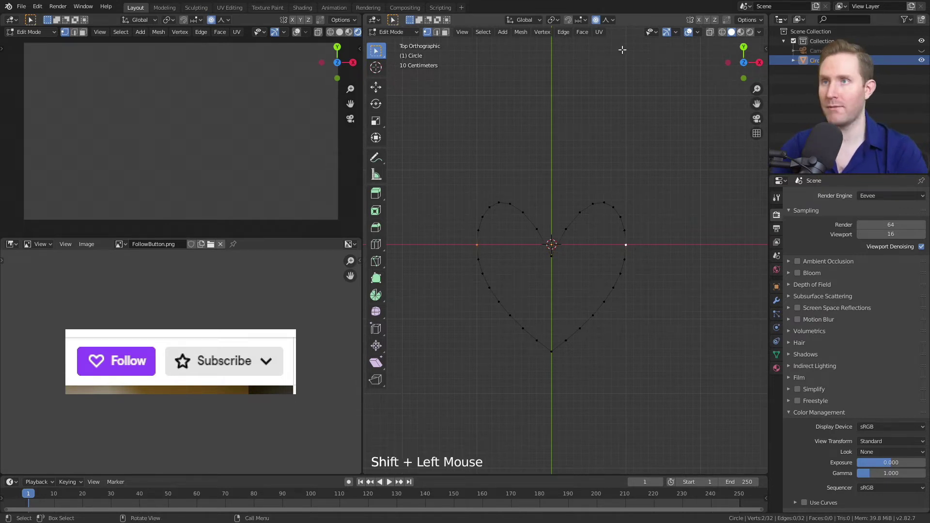
left_click(625, 244)
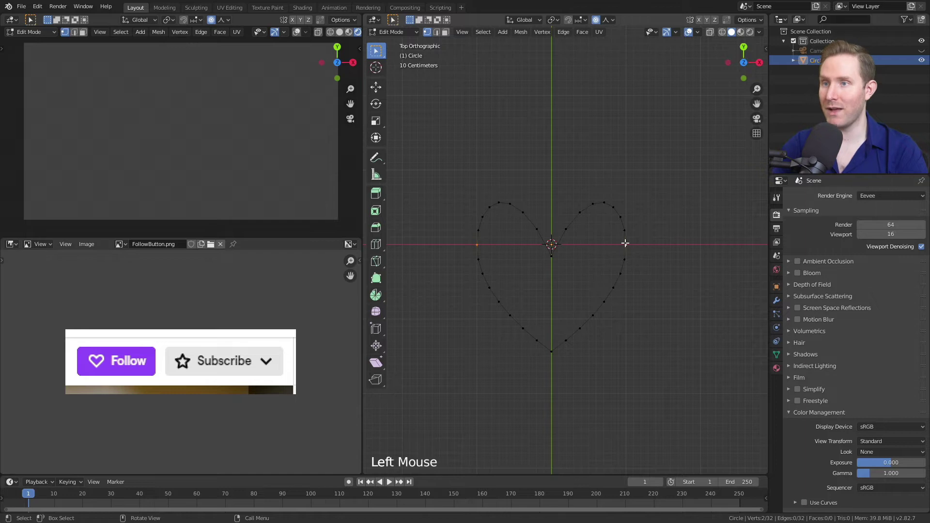
left_click(477, 245, "shift")
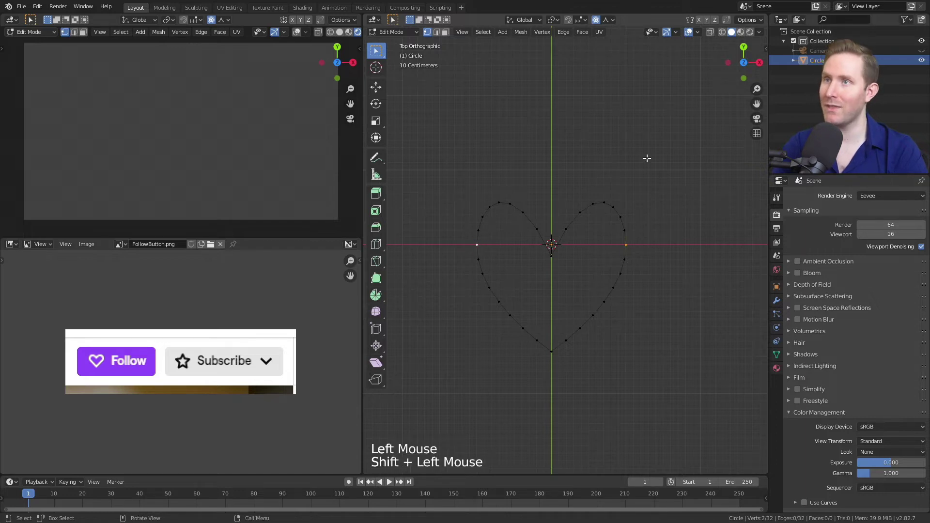
left_click(610, 20)
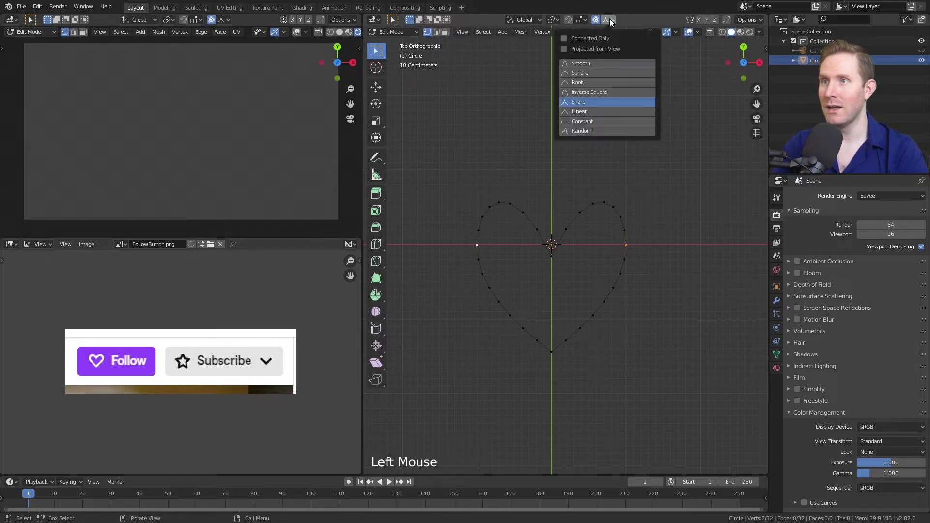
left_click(583, 64)
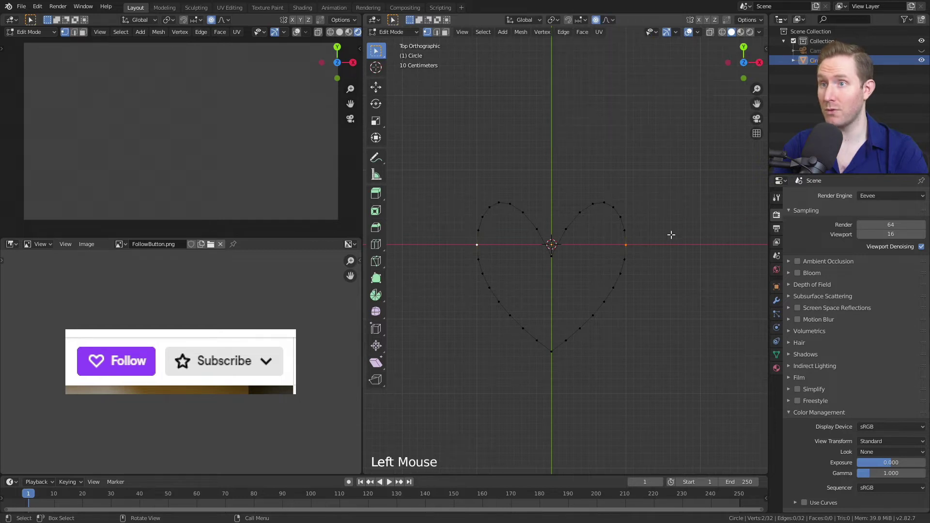
key("s")
key("x")
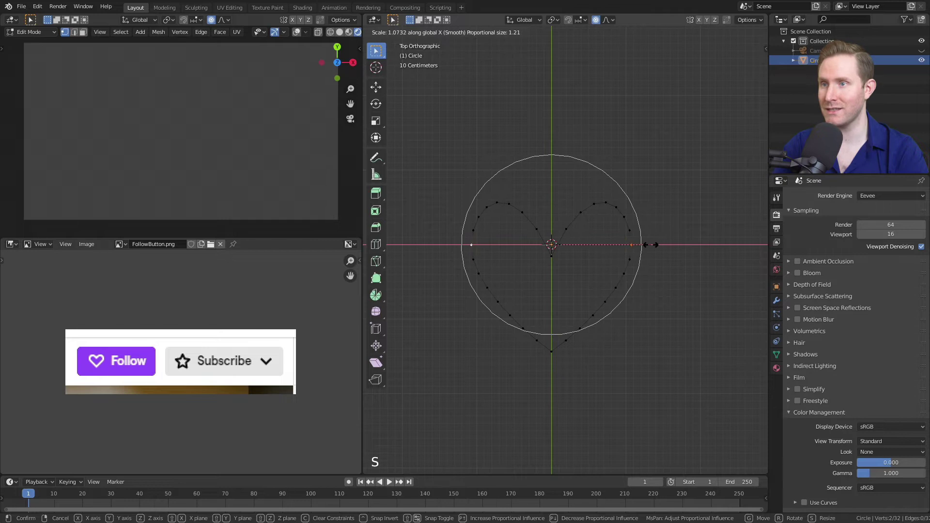
scroll(660, 248, "up", 1)
scroll(659, 247, "down", 4)
scroll(660, 248, "up", 2)
scroll(660, 247, "up", 2)
scroll(661, 248, "down", 2)
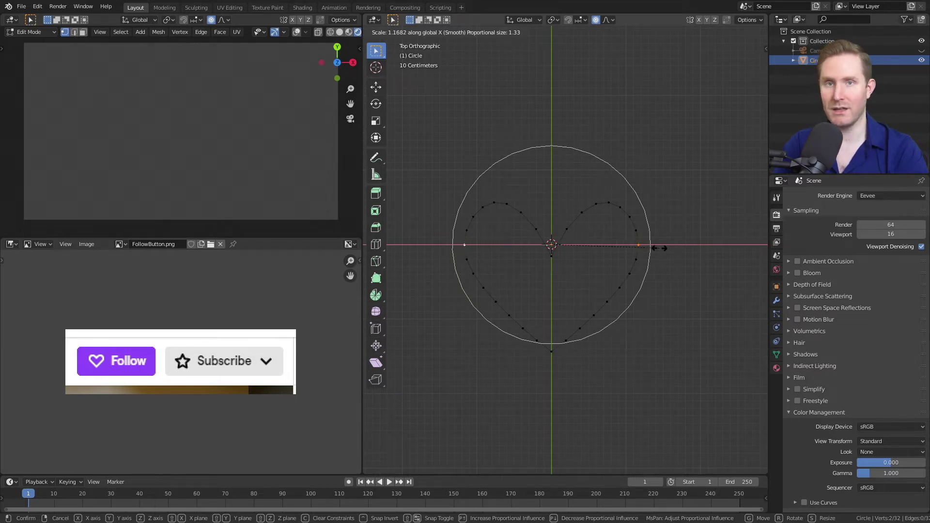
left_click(651, 249)
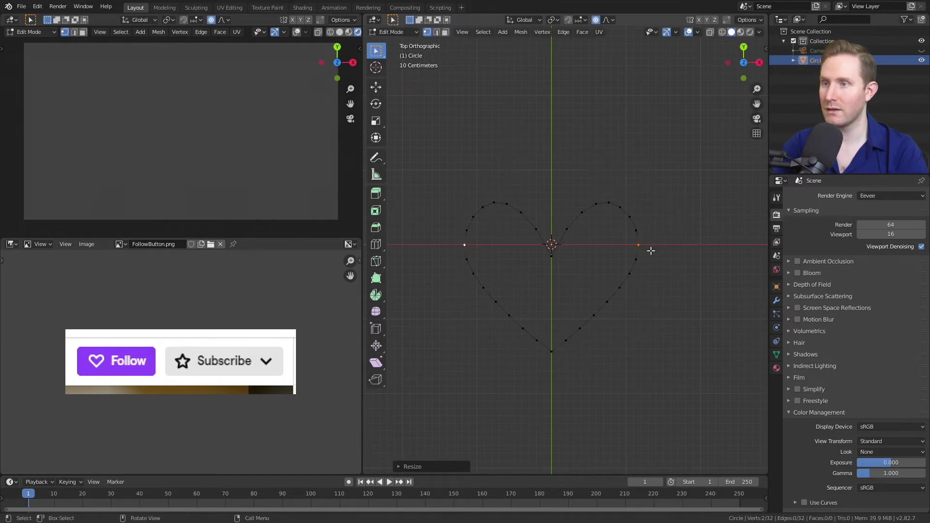
Step: Raise the notch vertex about 0.3 m along the Y axis using Sharp falloff and a proportional size of 1.21
left_click(554, 262)
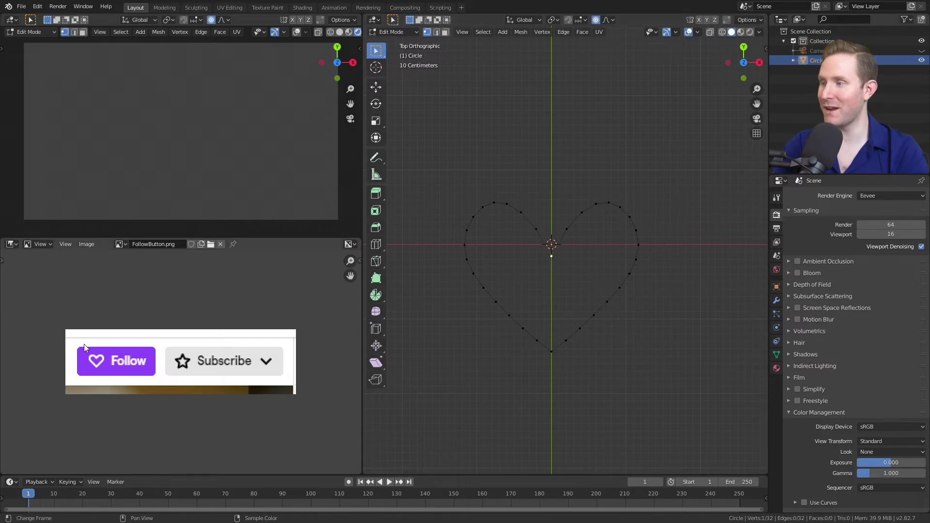
left_click(612, 23)
left_click(584, 102)
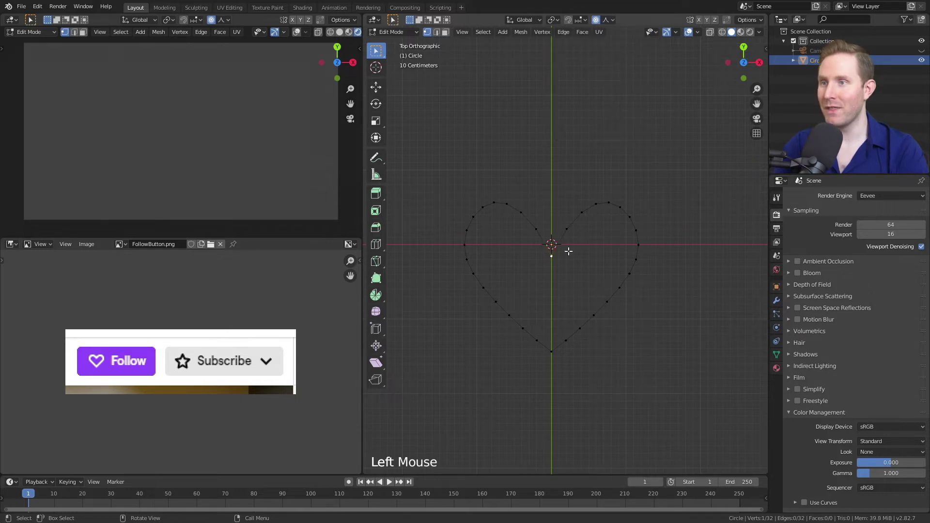
key("g")
key("y")
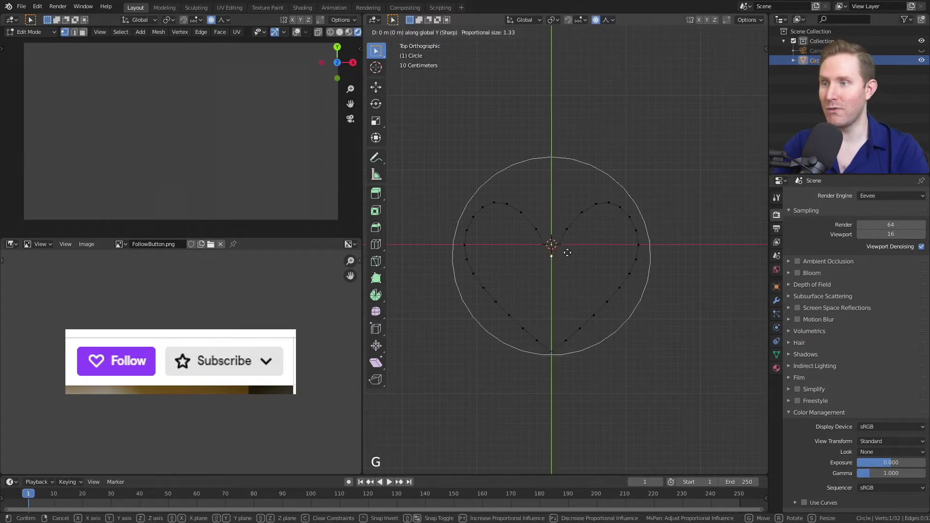
scroll(567, 252, "up", 9)
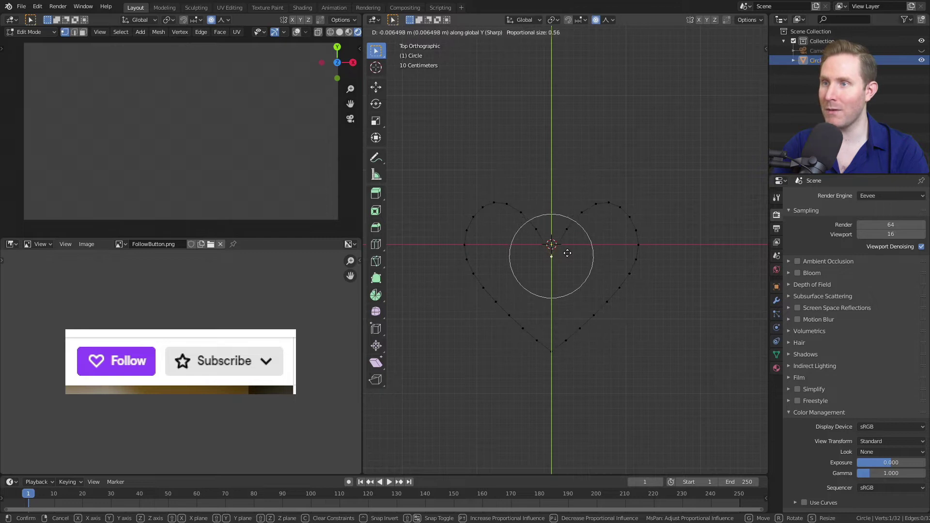
scroll(568, 240, "down", 8)
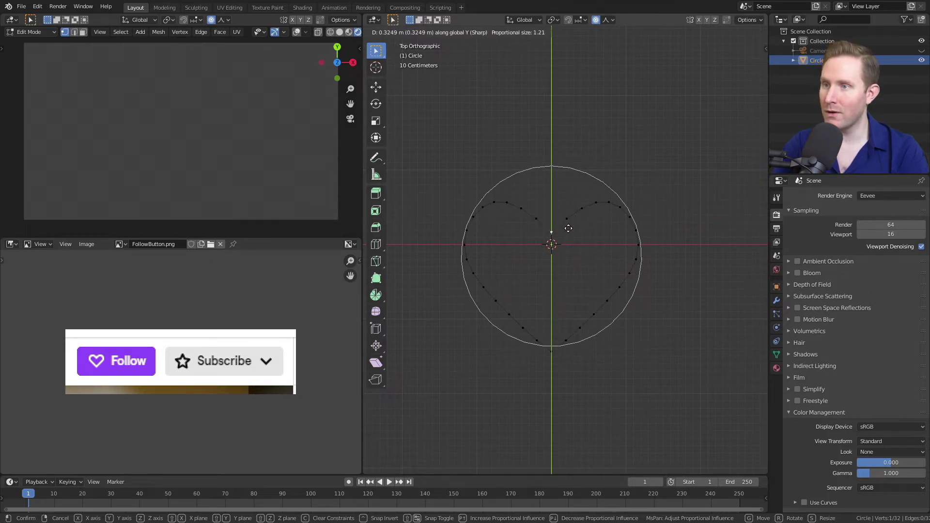
left_click(568, 229)
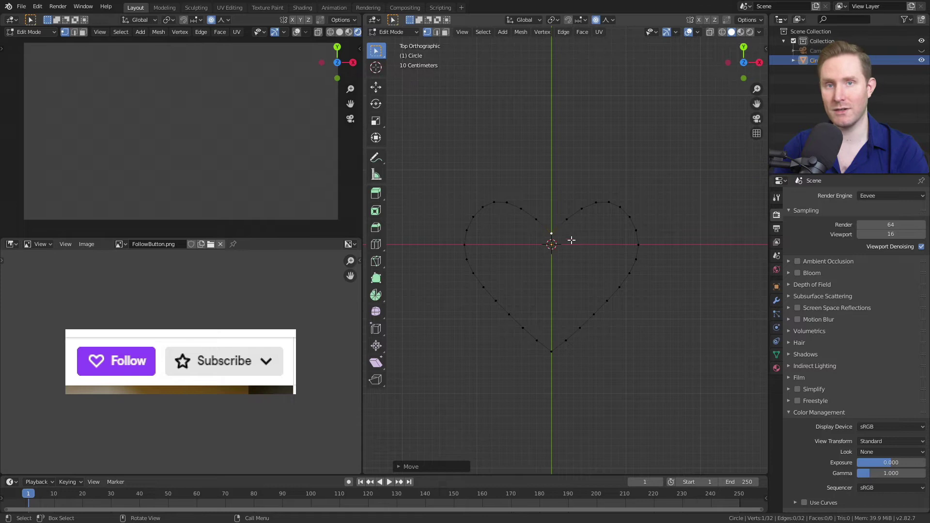
Step: Select the whole heart outline and move it about 0.42 m up the Y axis to centre it on the origin
key("a")
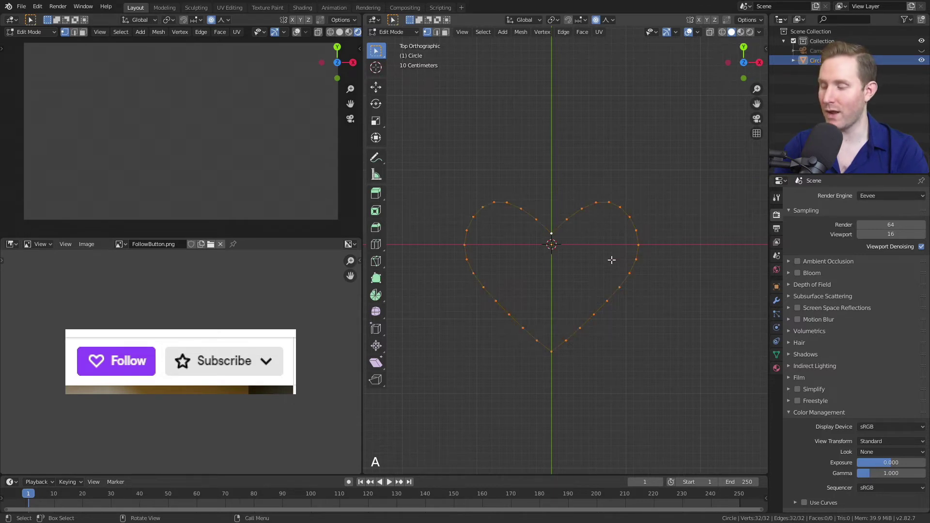
key("g")
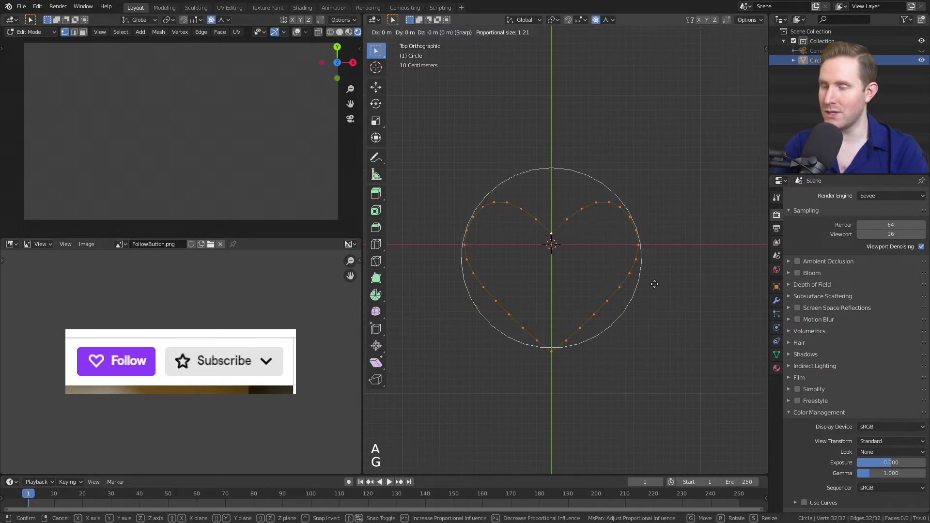
key("y")
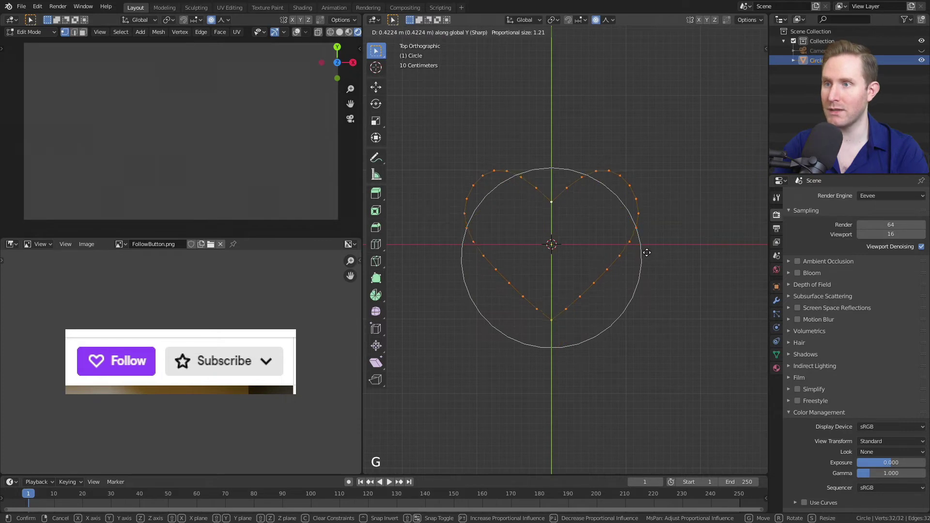
left_click(647, 252)
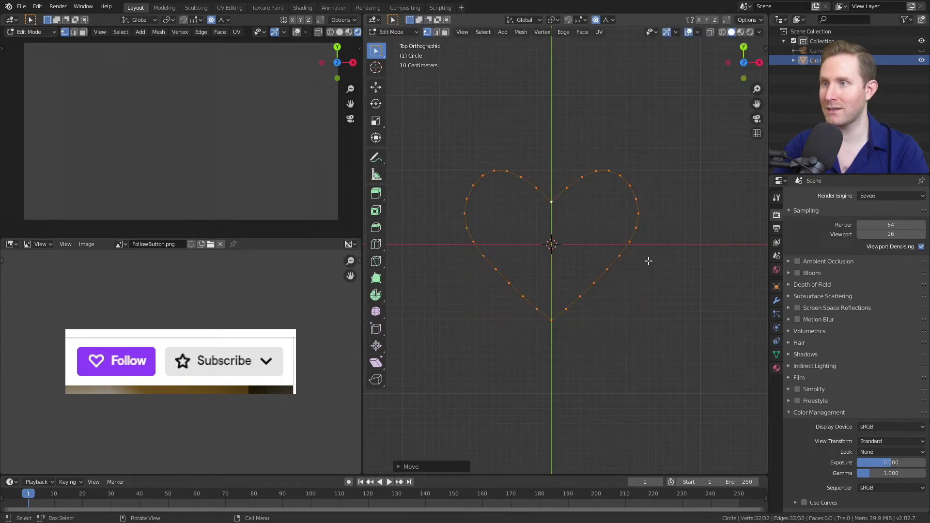
Step: Fill the heart outline with a face and inset that face by about 0.15 m
middle_click_drag(644, 260, 630, 239, "shift")
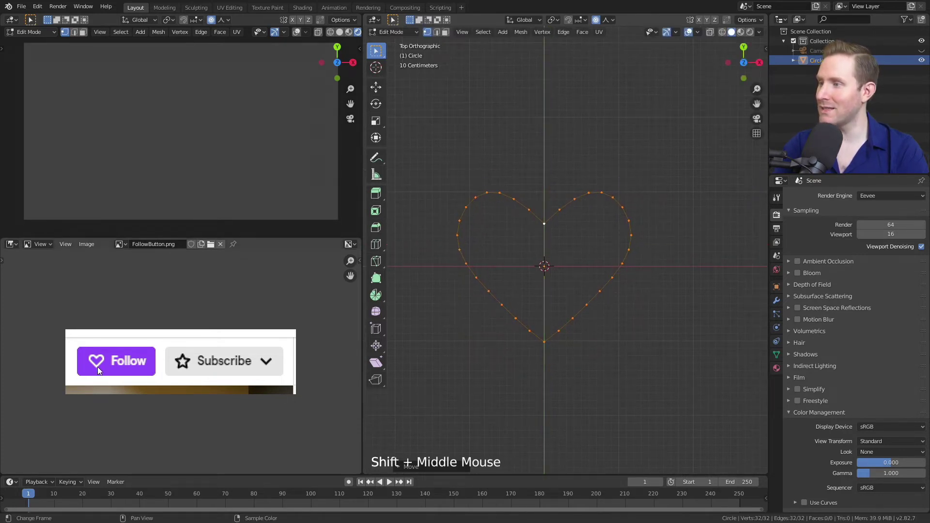
key("f")
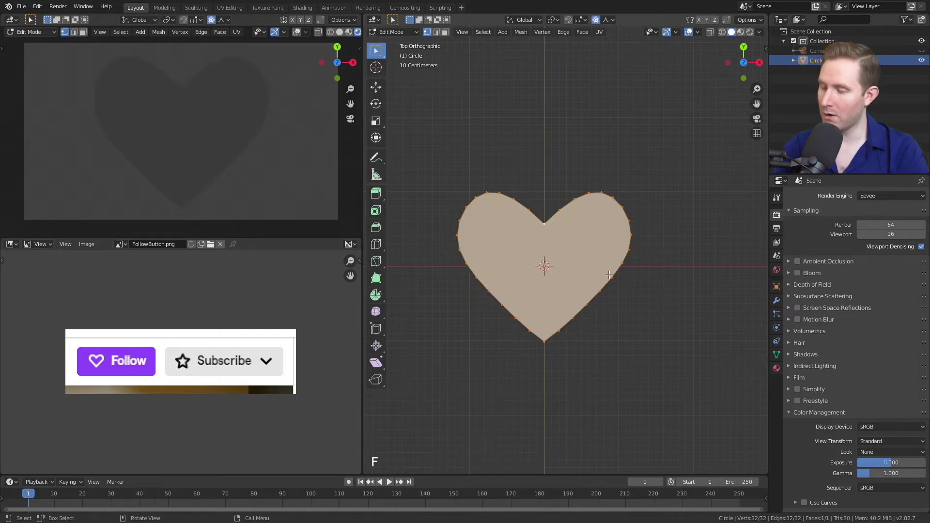
key("i")
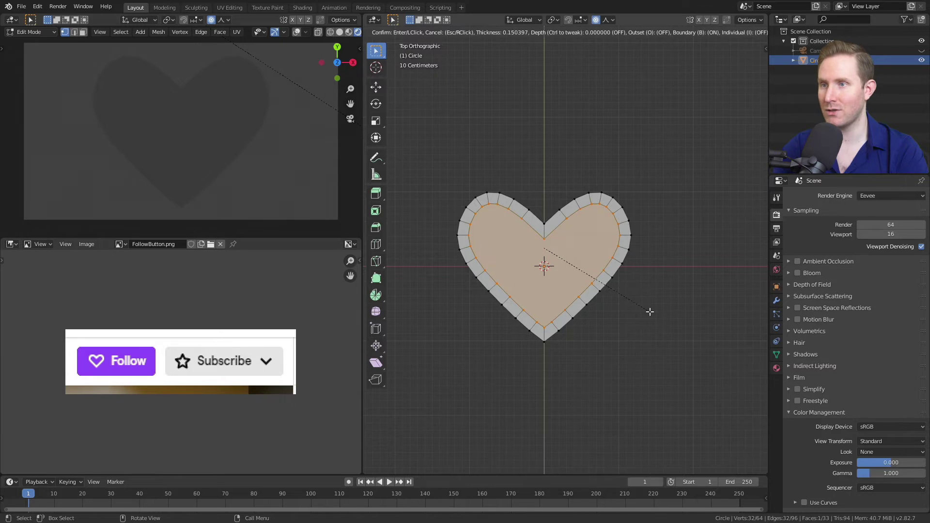
left_click(649, 311)
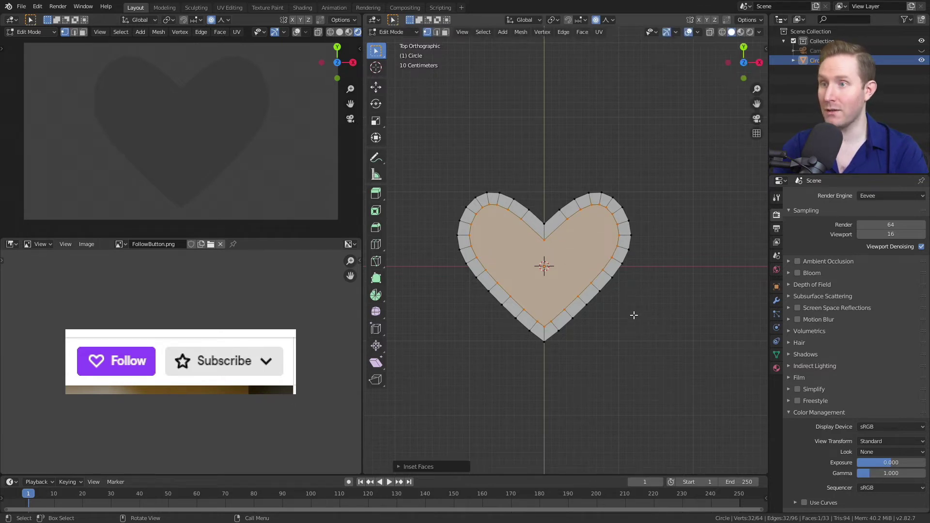
Step: Select the heart's inner face in face select mode and give the heart two material slots, each with a new material
key("3")
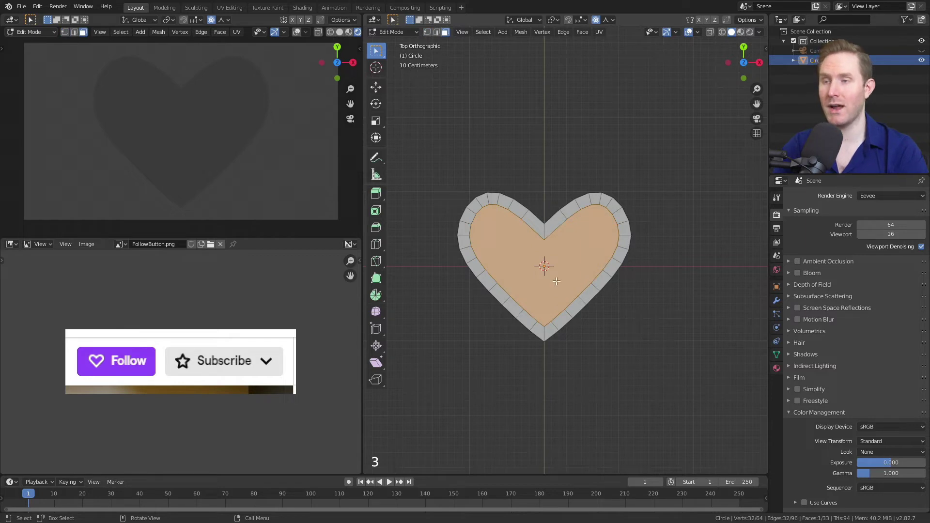
left_click(519, 266)
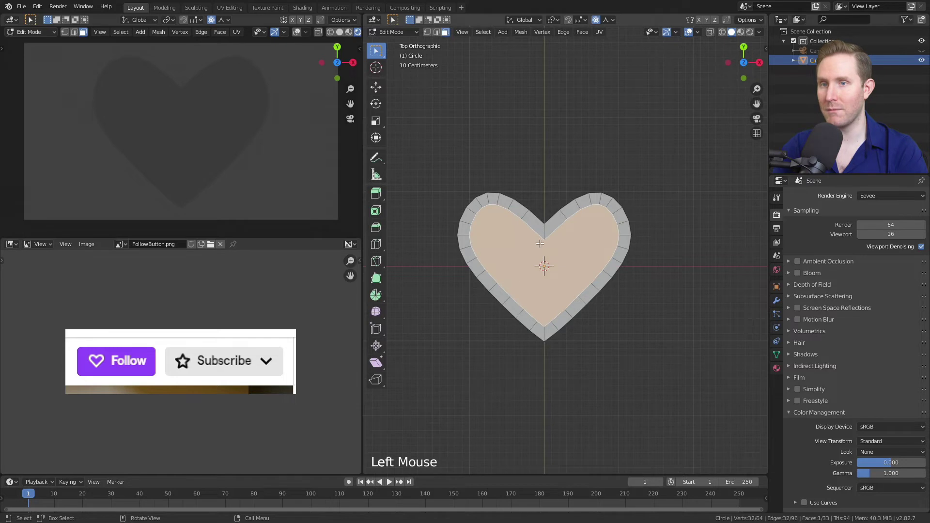
left_click(776, 368)
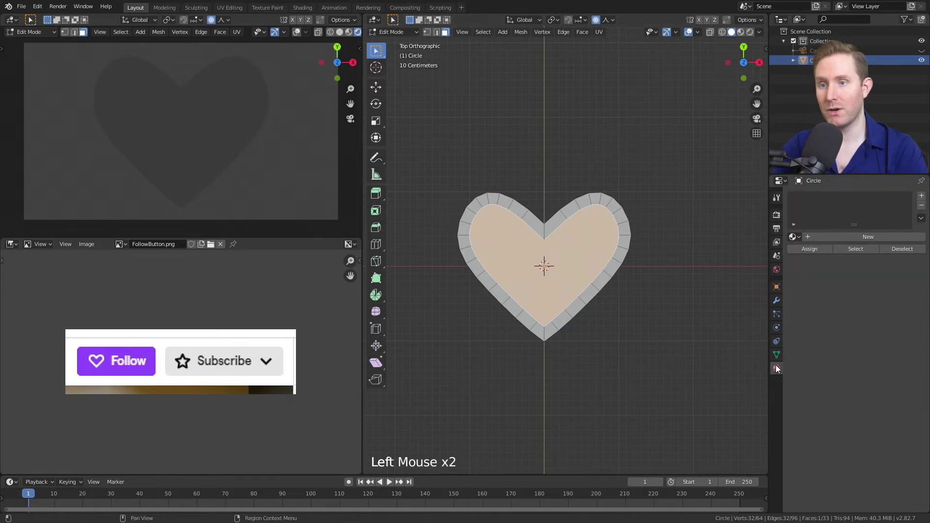
left_click(858, 236)
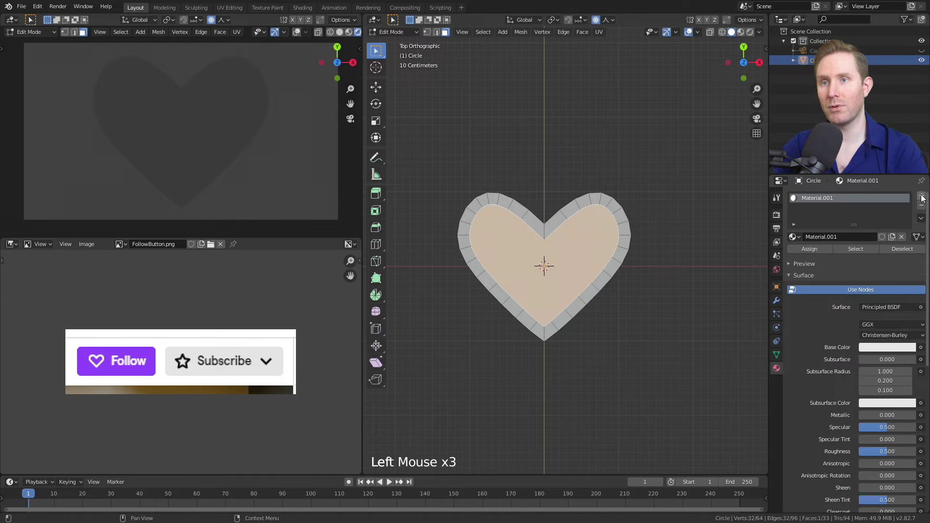
left_click(922, 197)
left_click(834, 254)
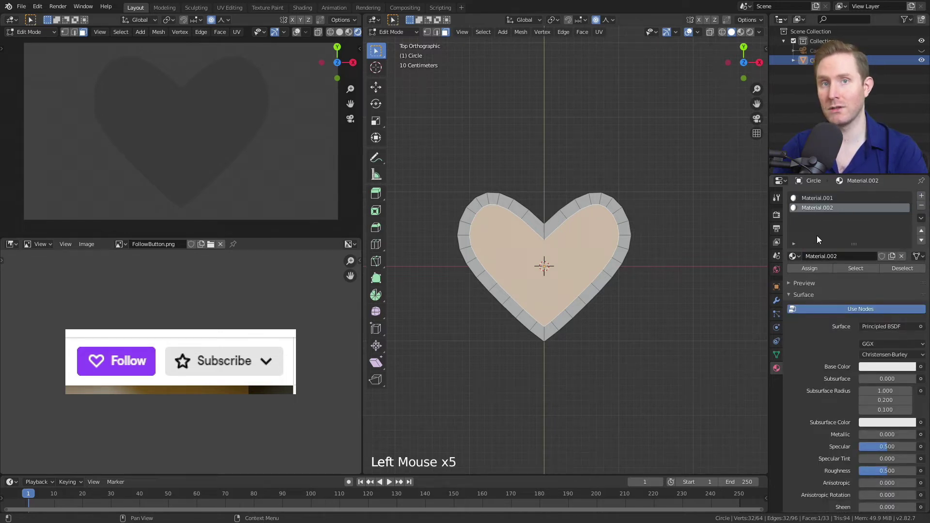
Step: Rename the heart's first material White and its second material TwitchPurple
left_click(821, 198)
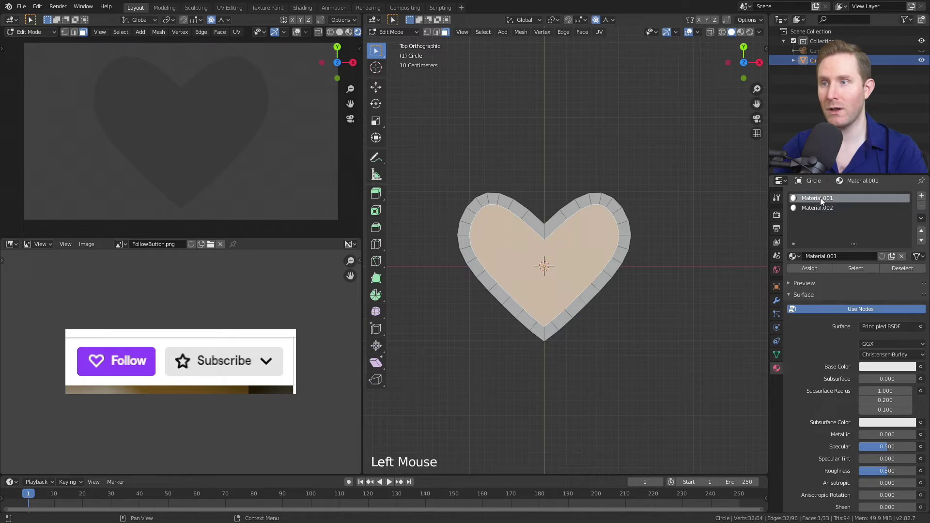
double_click(834, 256)
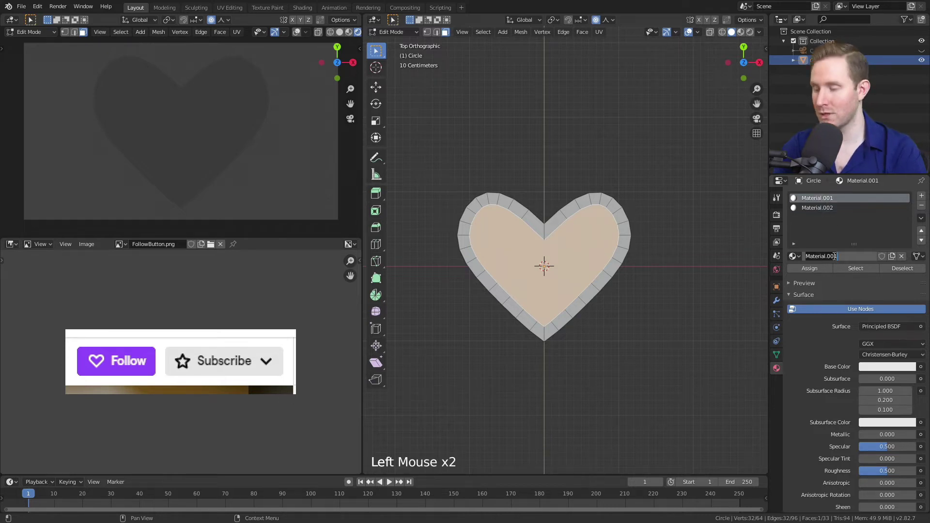
type("White")
key("Return")
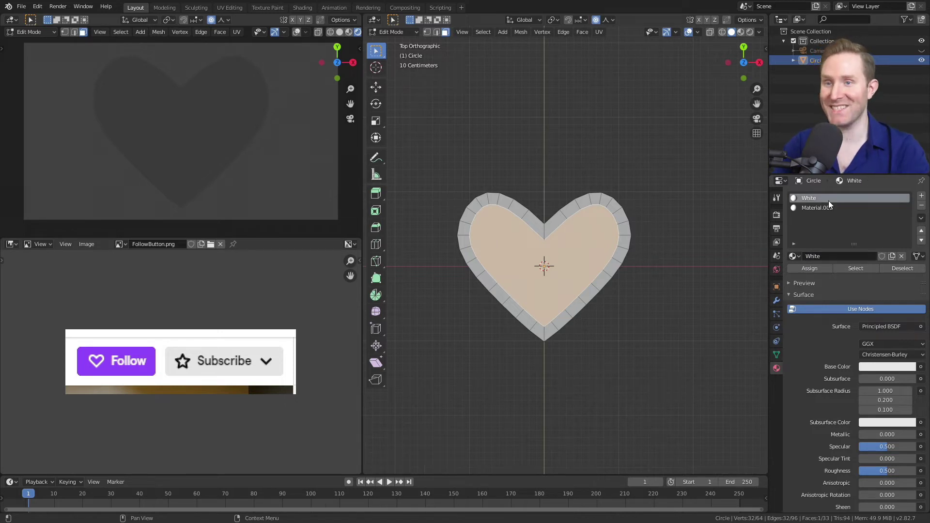
left_click(807, 209)
double_click(821, 256)
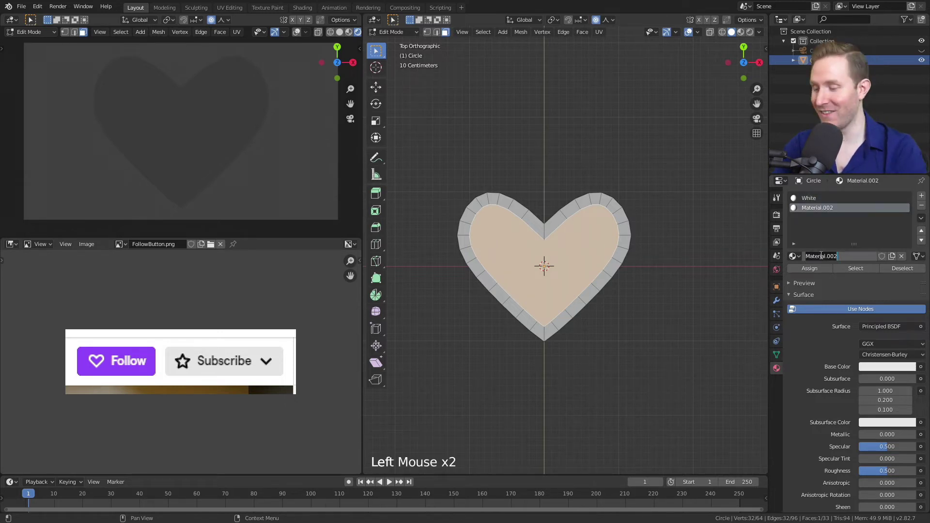
type("TwitchPurple")
key("Return")
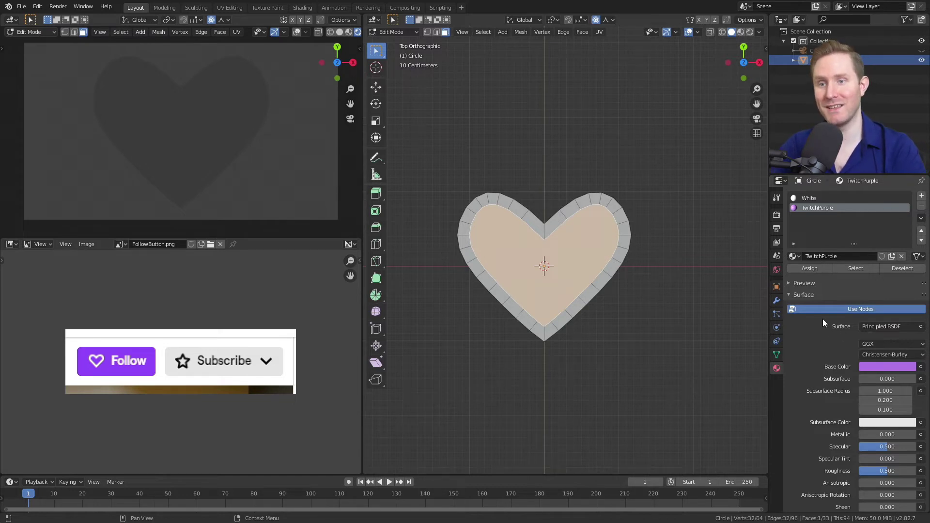
Step: Change the surface shader of both the TwitchPurple and White materials to Emission and reselect TwitchPurple
left_click(882, 327)
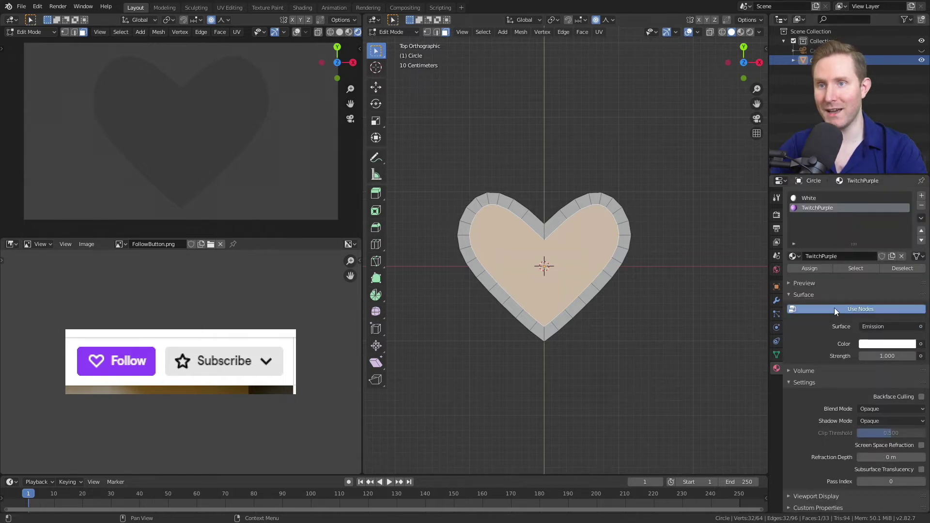
left_click(806, 198)
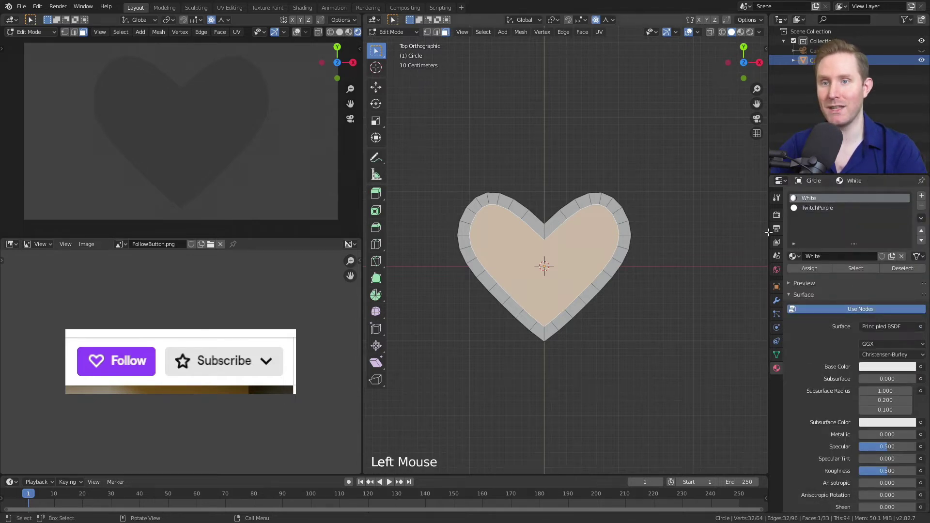
left_click_drag(878, 328, 818, 223)
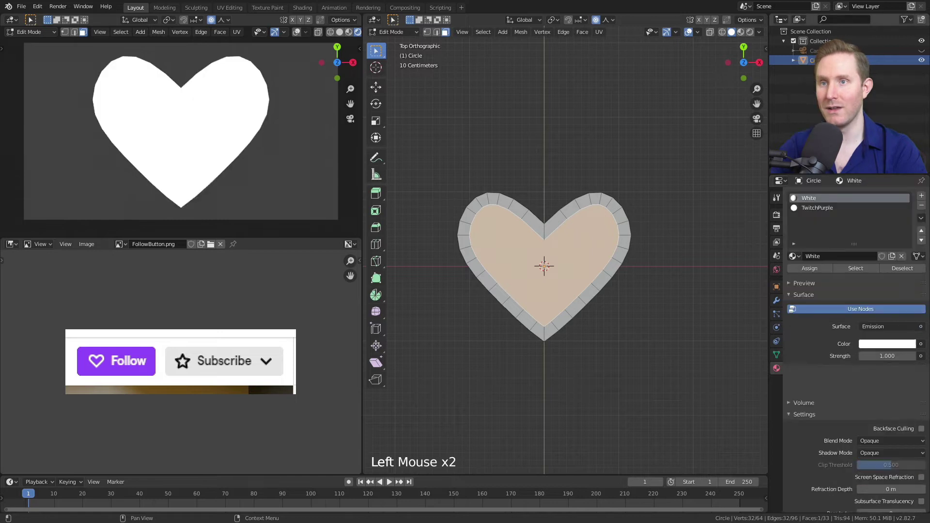
left_click(813, 207)
left_click(800, 191)
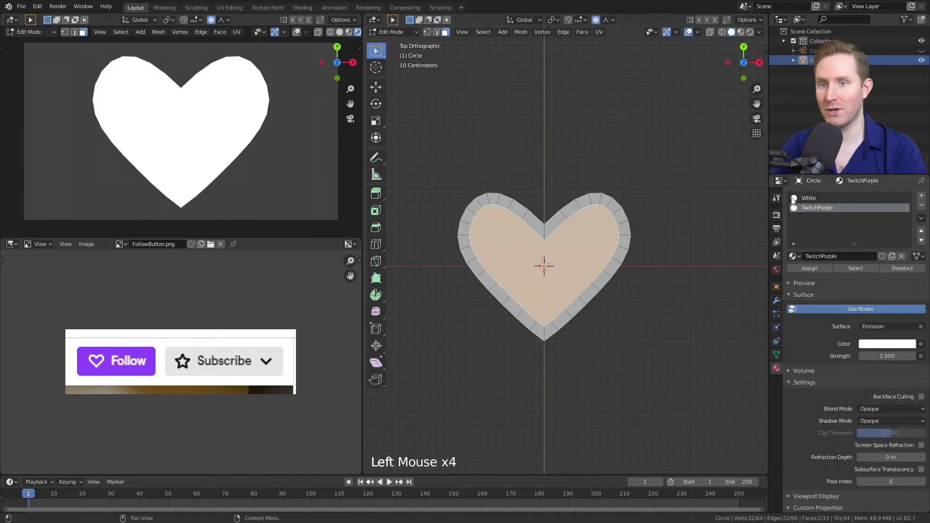
Step: Try a purple emission color for TwitchPurple with hue about 0.738 and saturation about 0.682
left_click(870, 345)
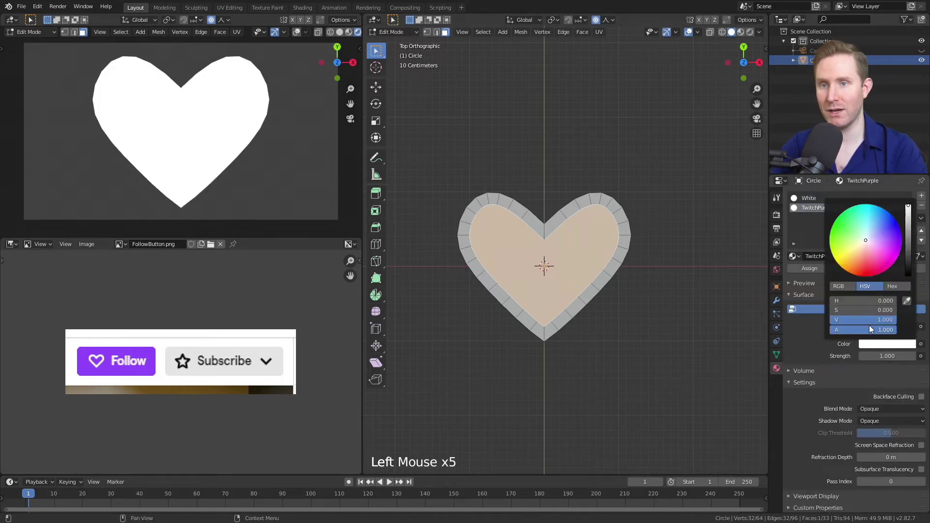
left_click(806, 198)
left_click(809, 207)
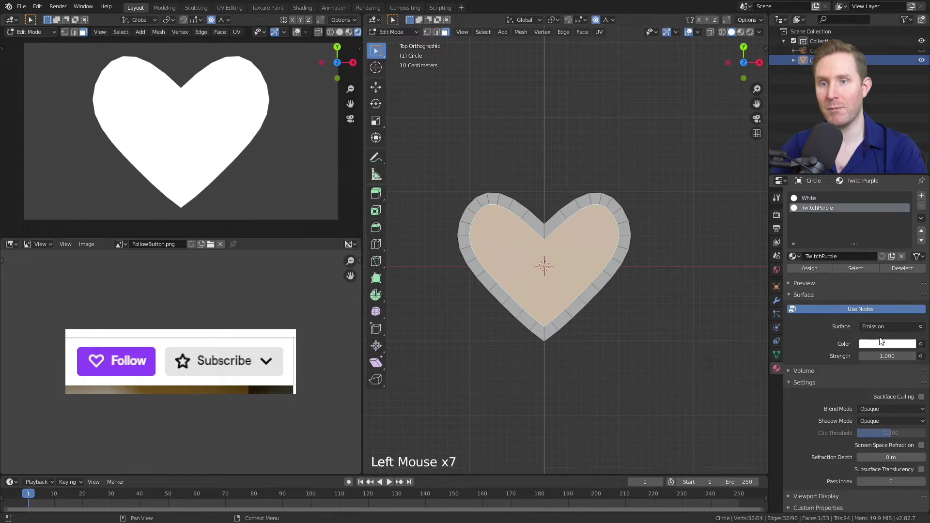
left_click(877, 345)
left_click_drag(861, 256, 890, 237)
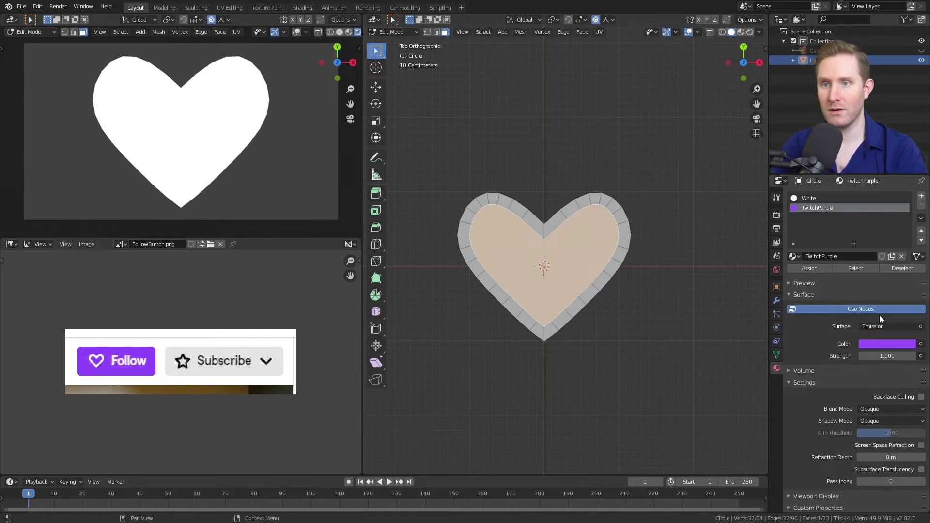
Step: Sample the reference Follow button's purple as TwitchPurple's emission color and assign that material to the heart's inner face
left_click(887, 343)
left_click(876, 347)
left_click(883, 342)
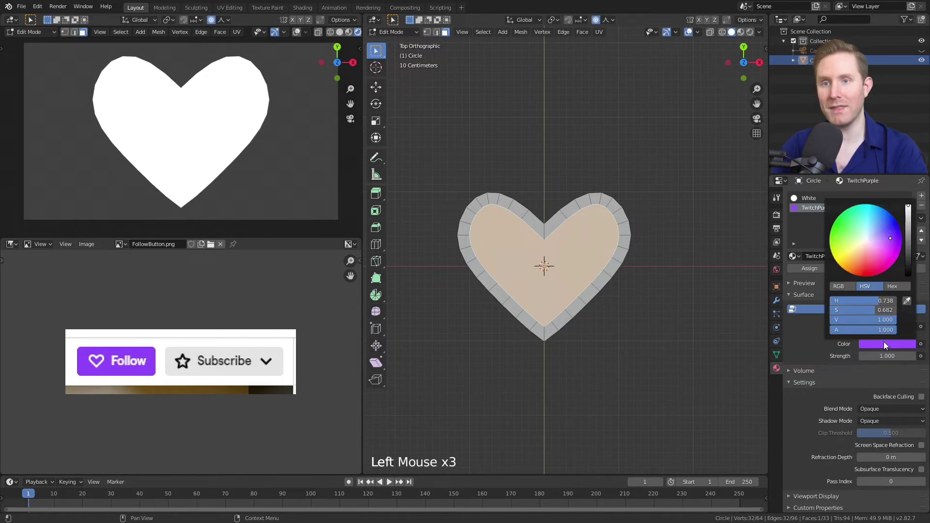
left_click(906, 301)
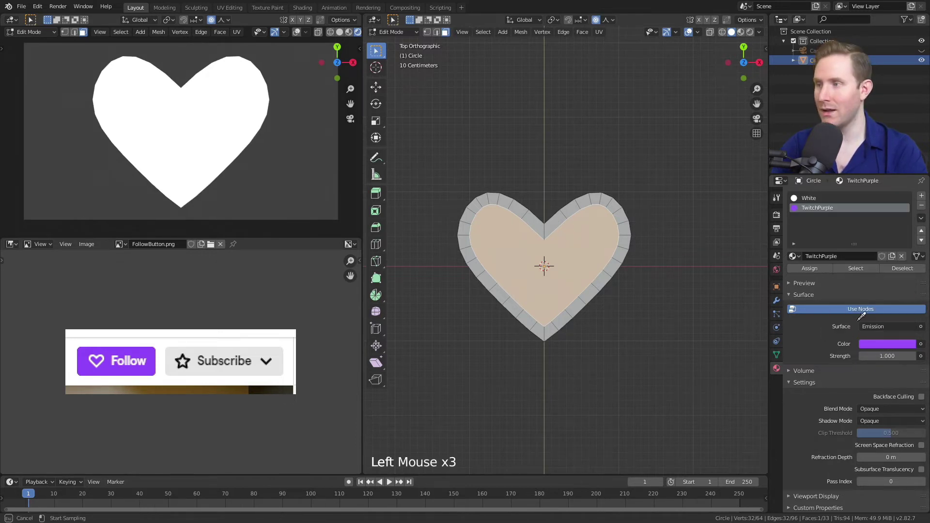
left_click(127, 365)
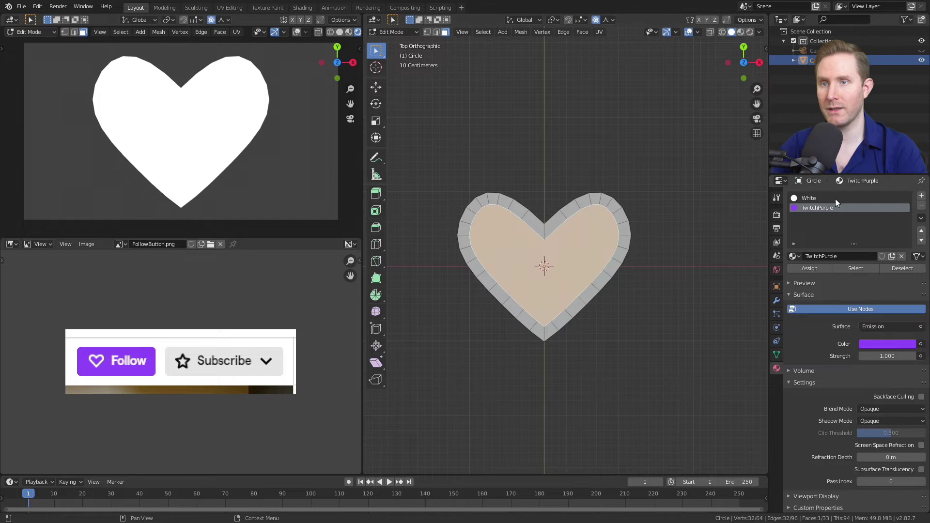
left_click(801, 266)
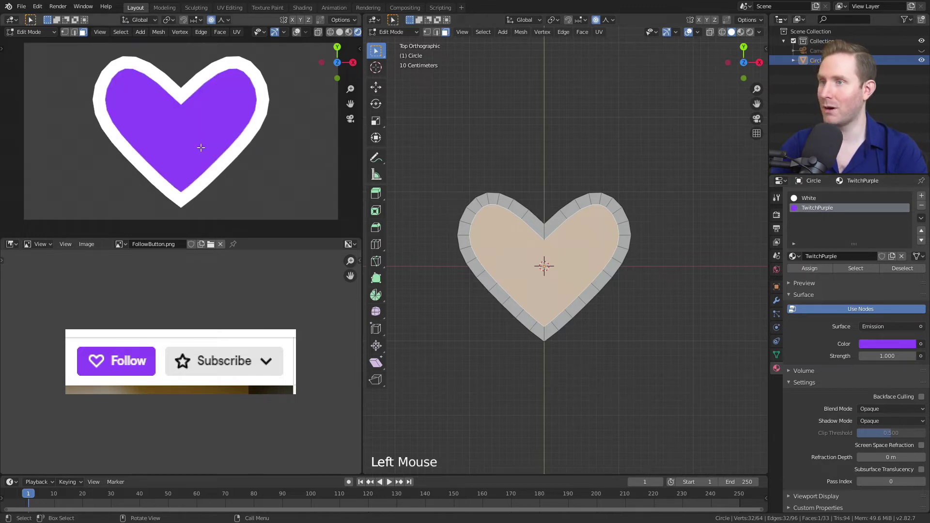
Step: Return to Object Mode and move the heart along the negative X axis until it clears the origin
scroll(620, 256, "down", 2)
scroll(619, 257, "down", 2)
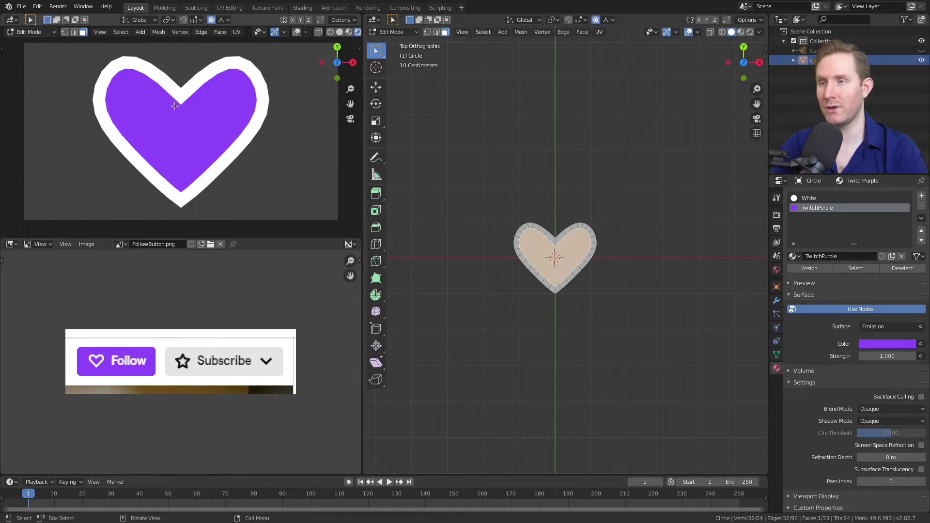
scroll(600, 270, "up", 2)
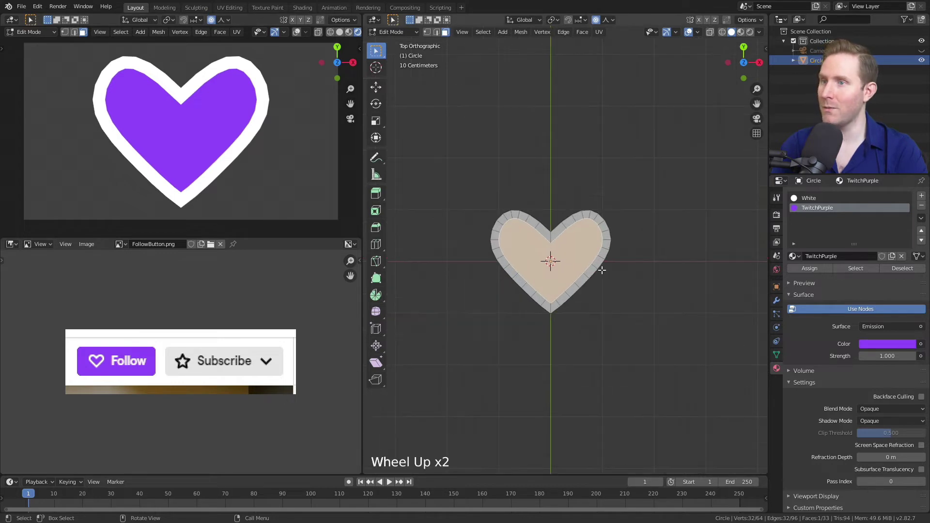
key("Tab")
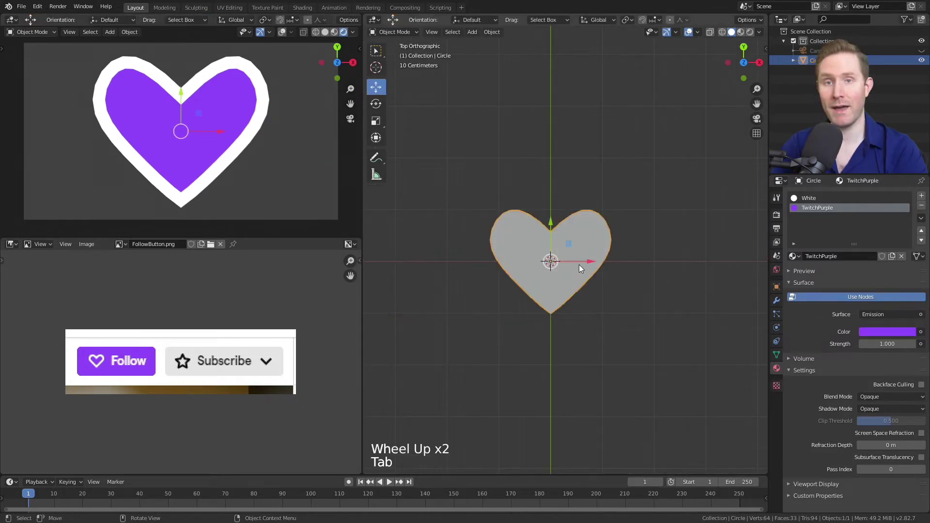
left_click_drag(591, 263, 504, 278)
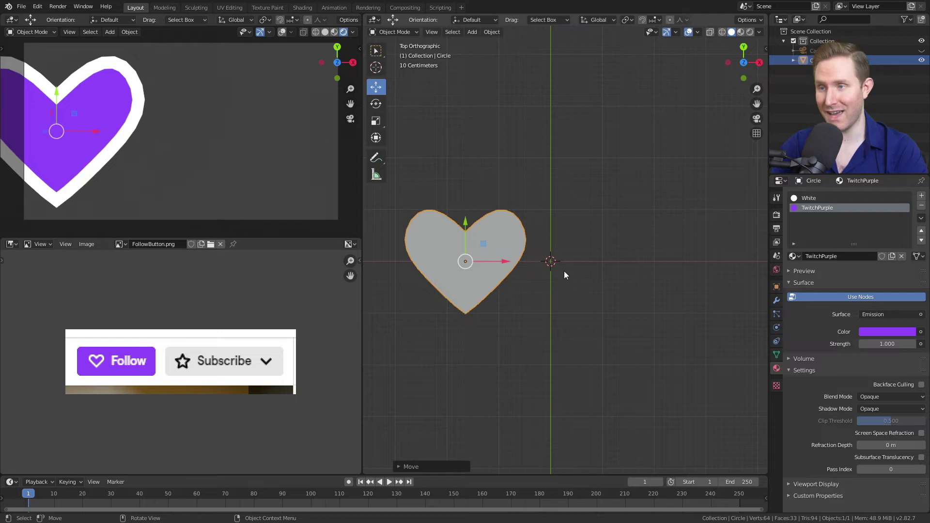
Step: Add a text object at the world origin beside the heart
scroll(563, 275, "down", 2)
middle_click_drag(560, 252, 584, 249, "shift")
scroll(565, 254, "up", 1)
key("shift+a")
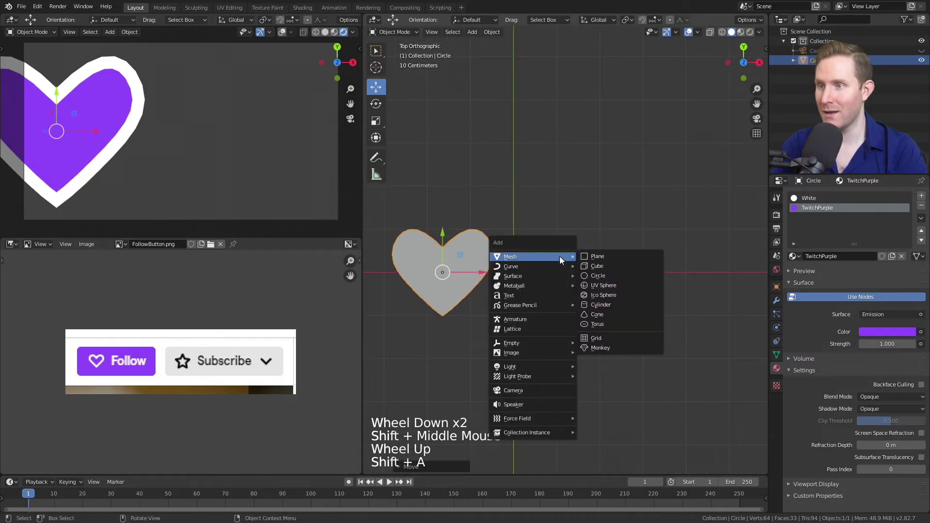
left_click(535, 295)
middle_click_drag(556, 259, 535, 296, "shift")
scroll(535, 297, "up", 2)
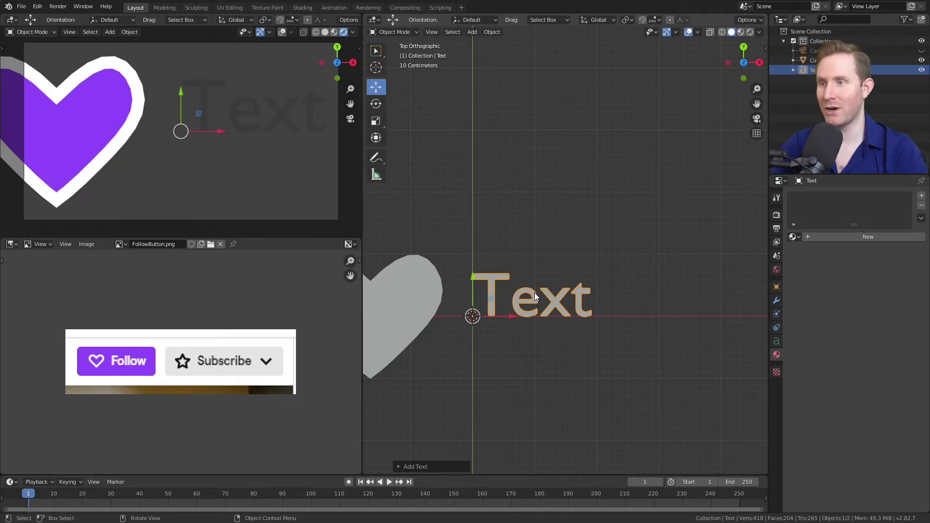
scroll(502, 283, "down", 1)
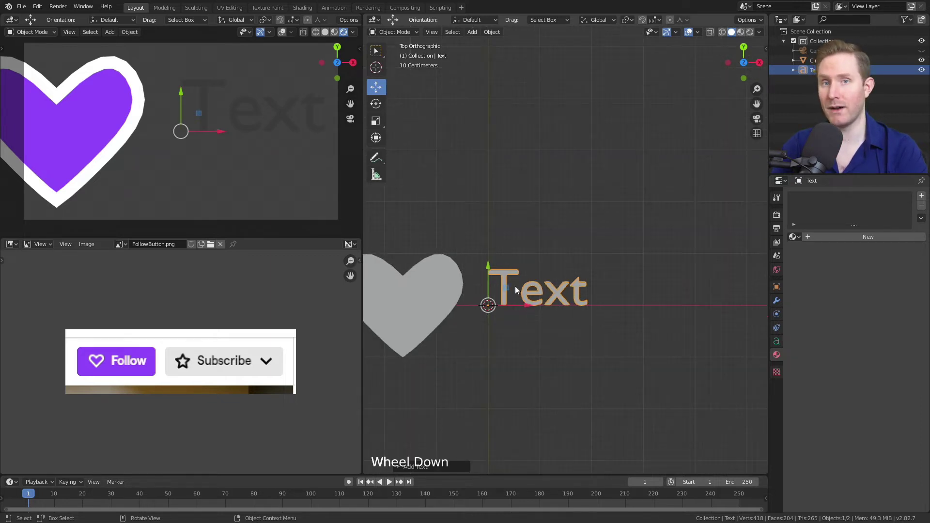
Step: Replace the text object's default wording with "Follow" and return to Object Mode
key("Tab")
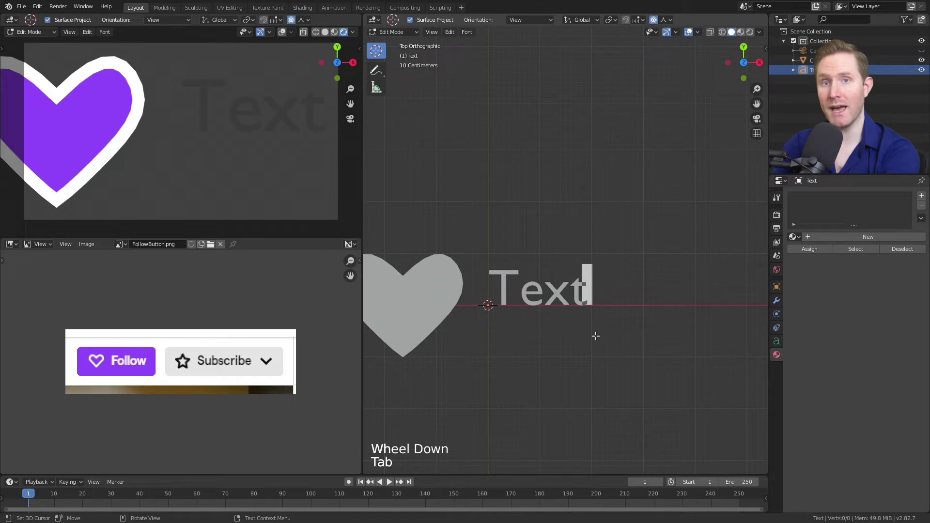
key("BackSpace")
key("BackSpace")
key("BackSpace")
key("BackSpace")
key("BackSpace")
key("BackSpace")
key("BackSpace")
key("BackSpace")
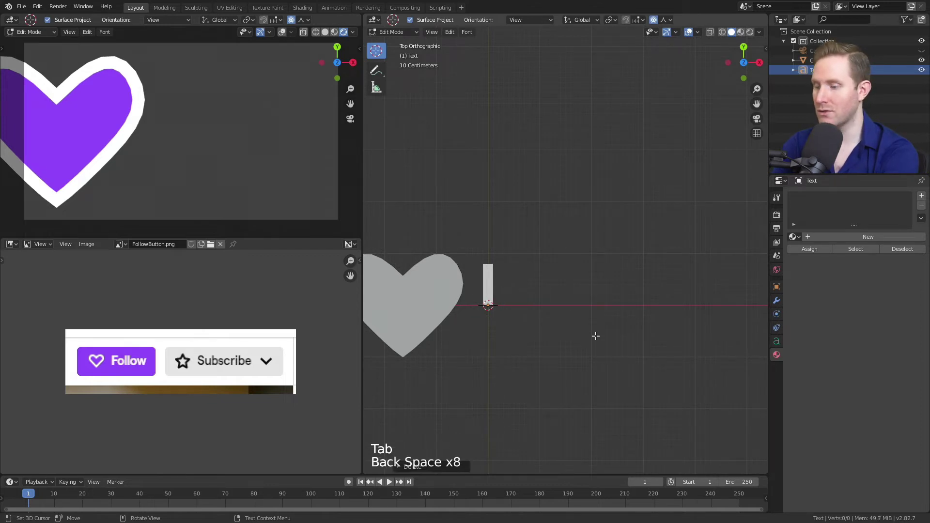
type("Follow")
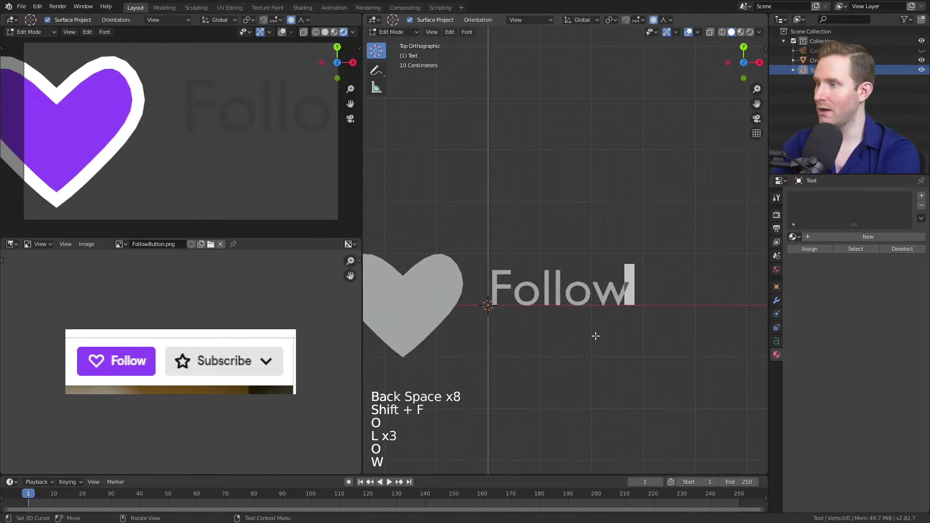
key("Tab")
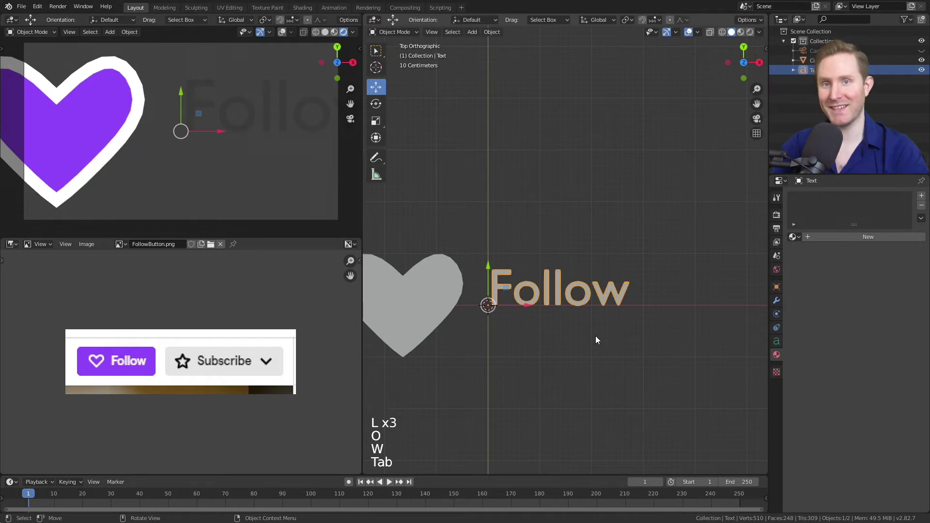